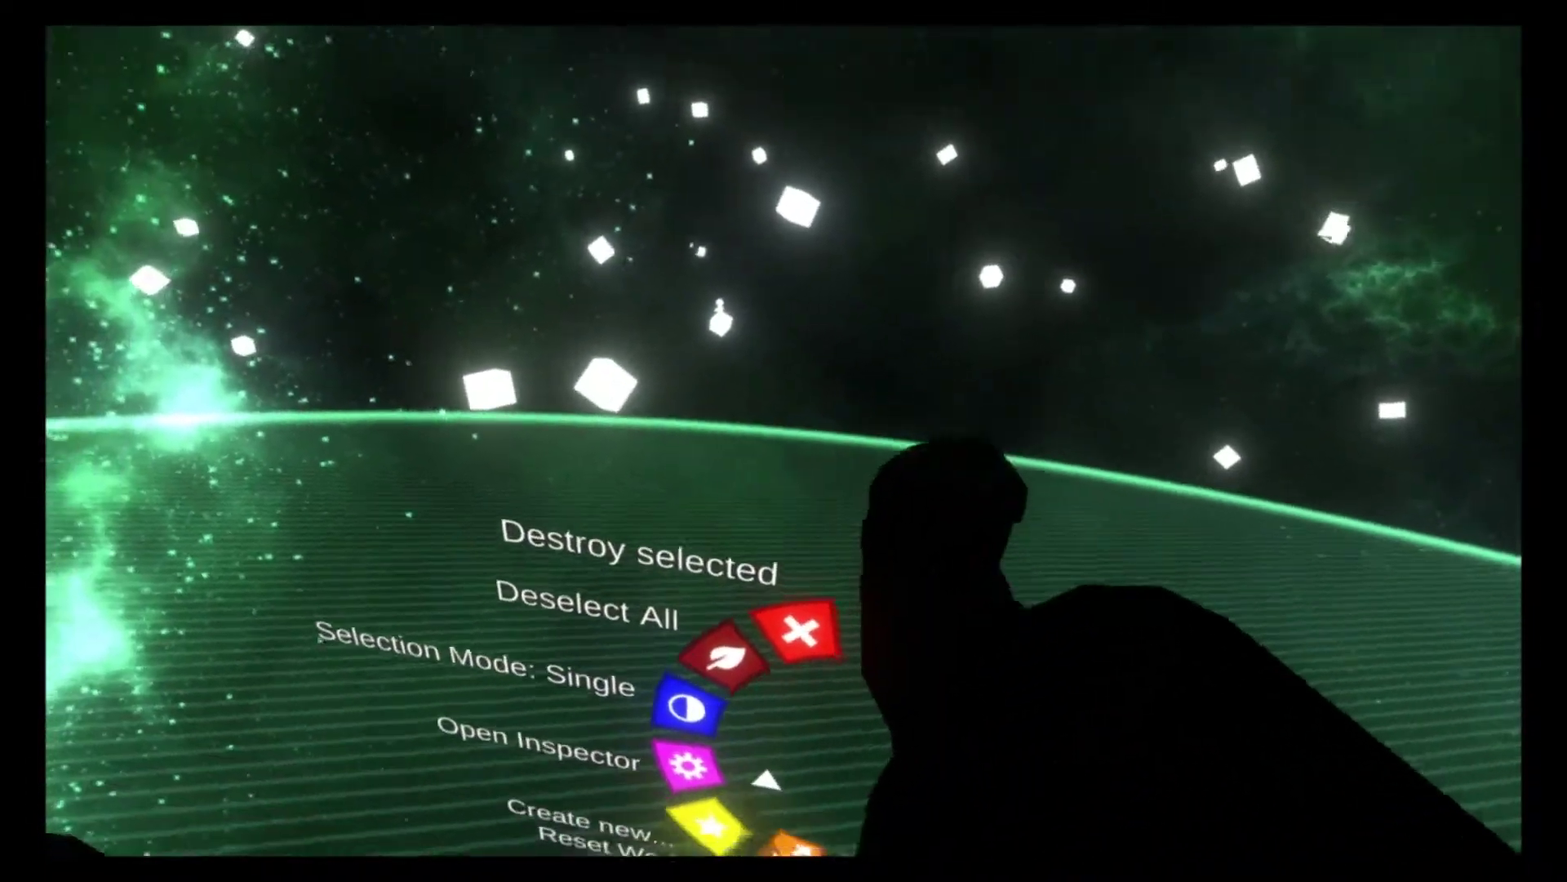
# Step: Create a new sphere object in the world and move it into place
pyautogui.click(709, 827)
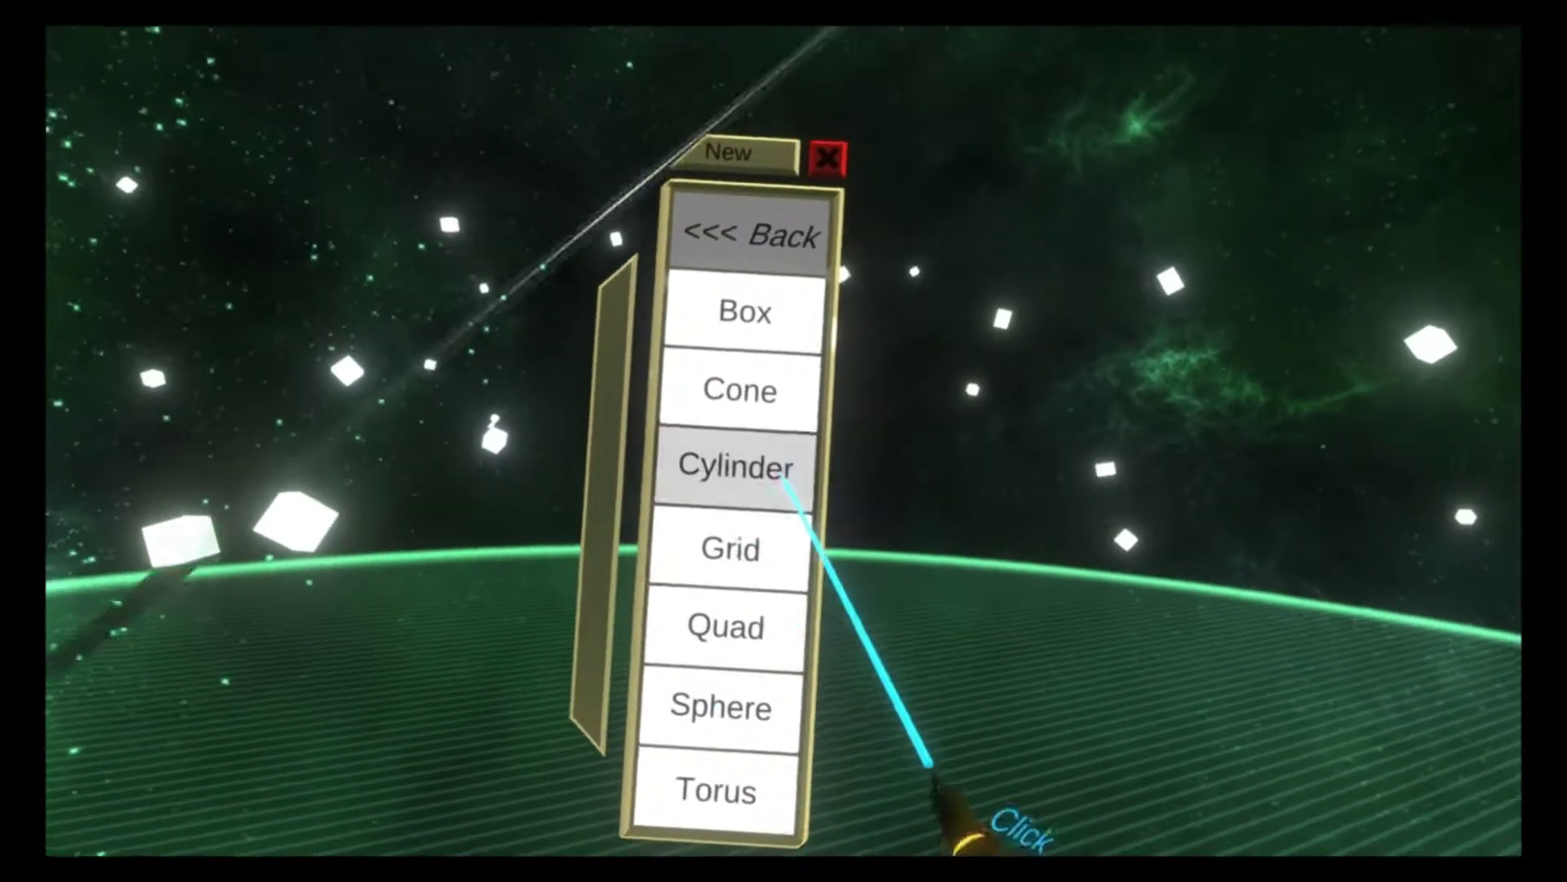
pyautogui.click(711, 663)
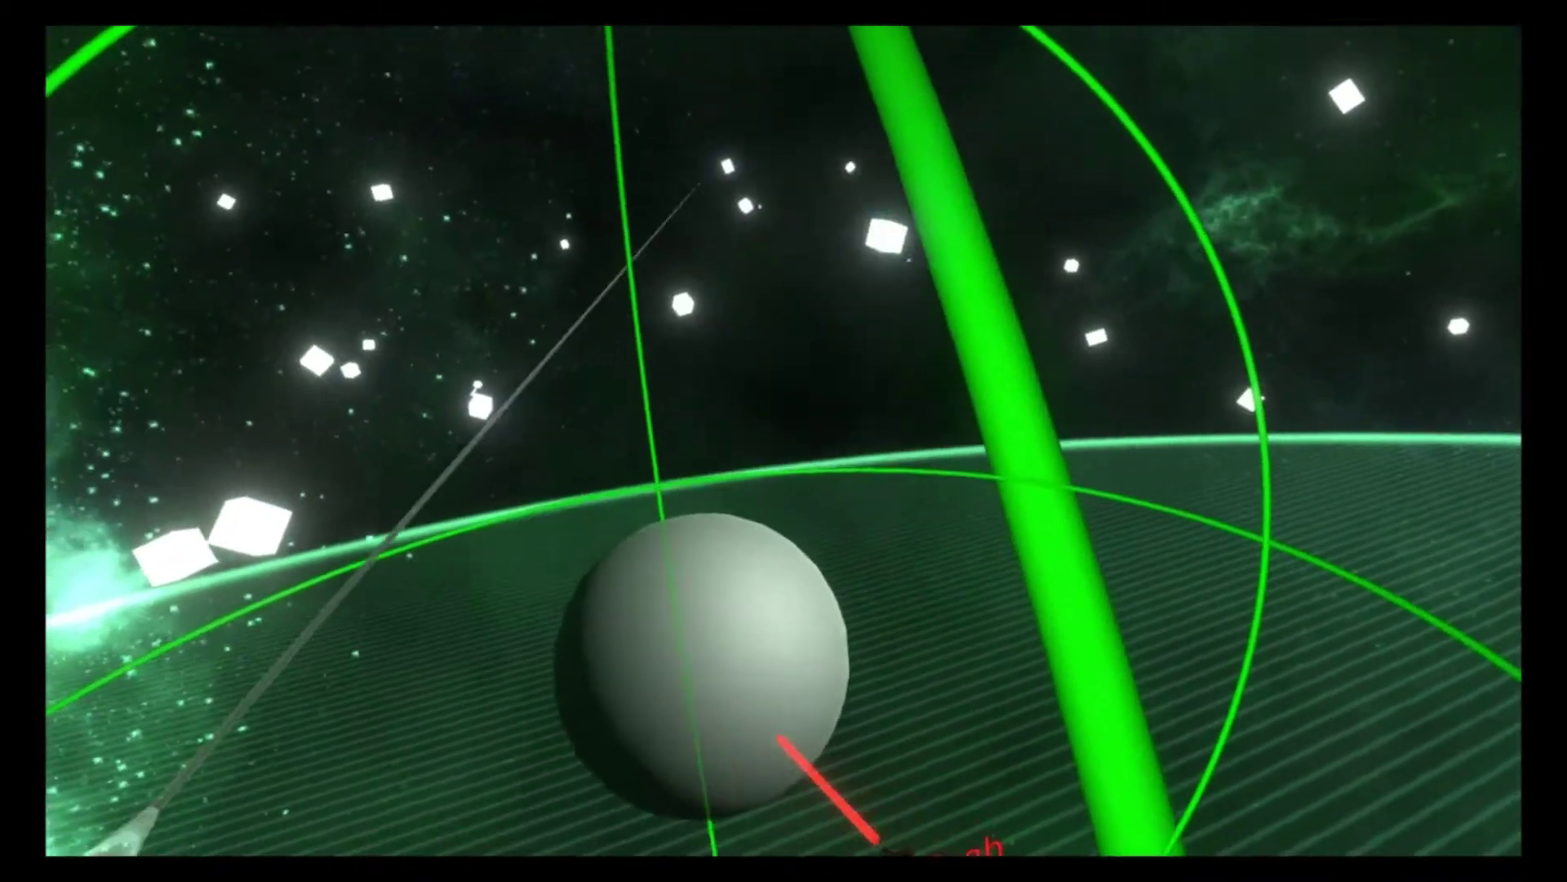
pyautogui.moveTo(577, 733); pyautogui.dragTo(494, 686)
# Step: Open the inspector on the sphere and select its Sphere - Parent slot
pyautogui.rightClick(833, 805)
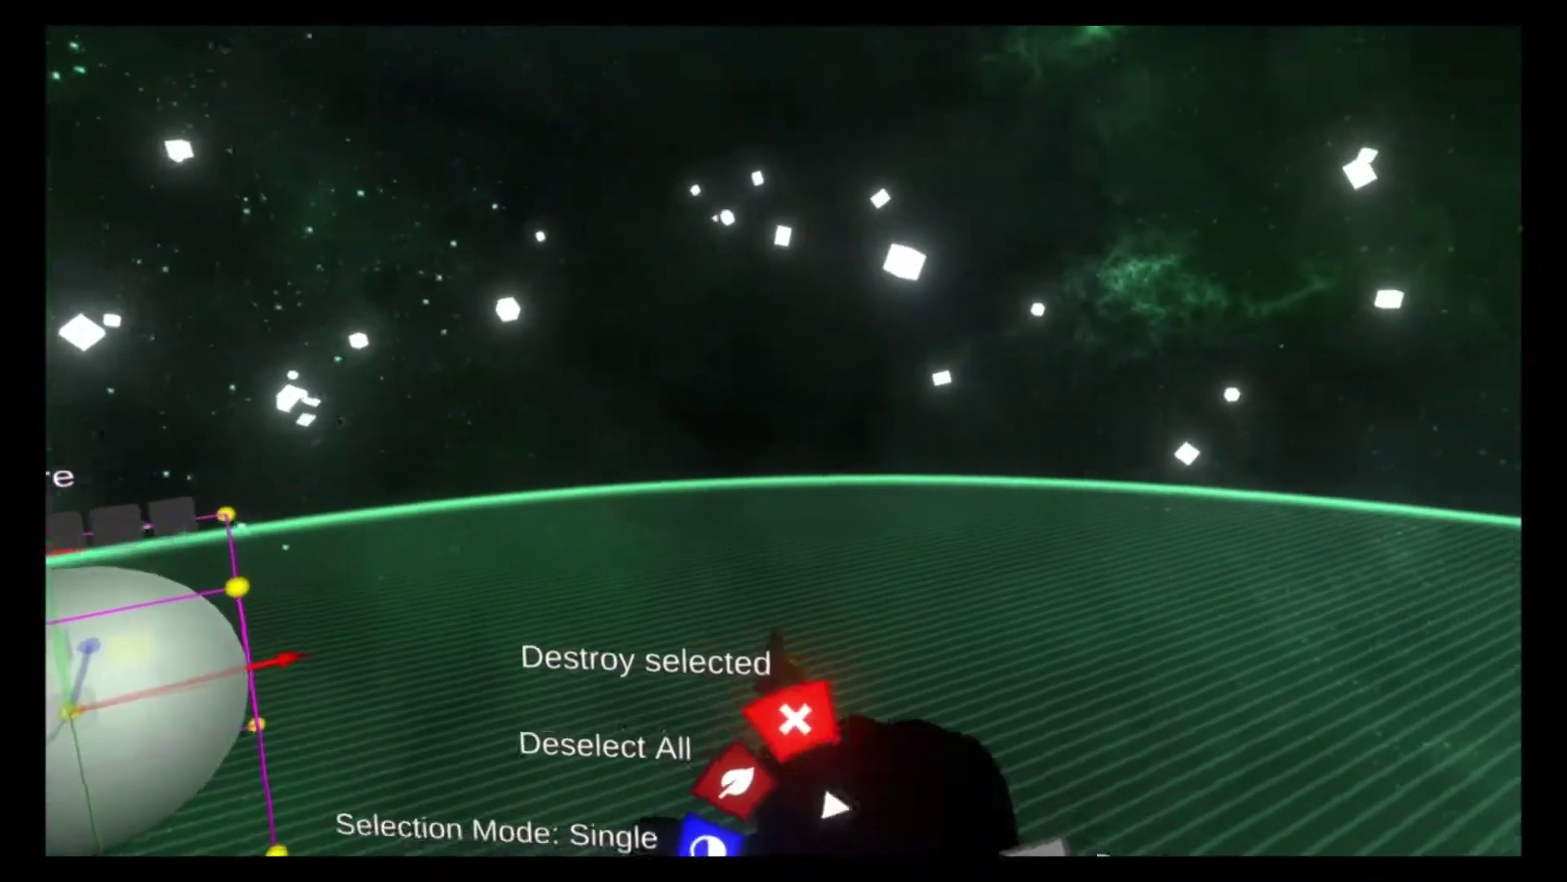
pyautogui.click(621, 764)
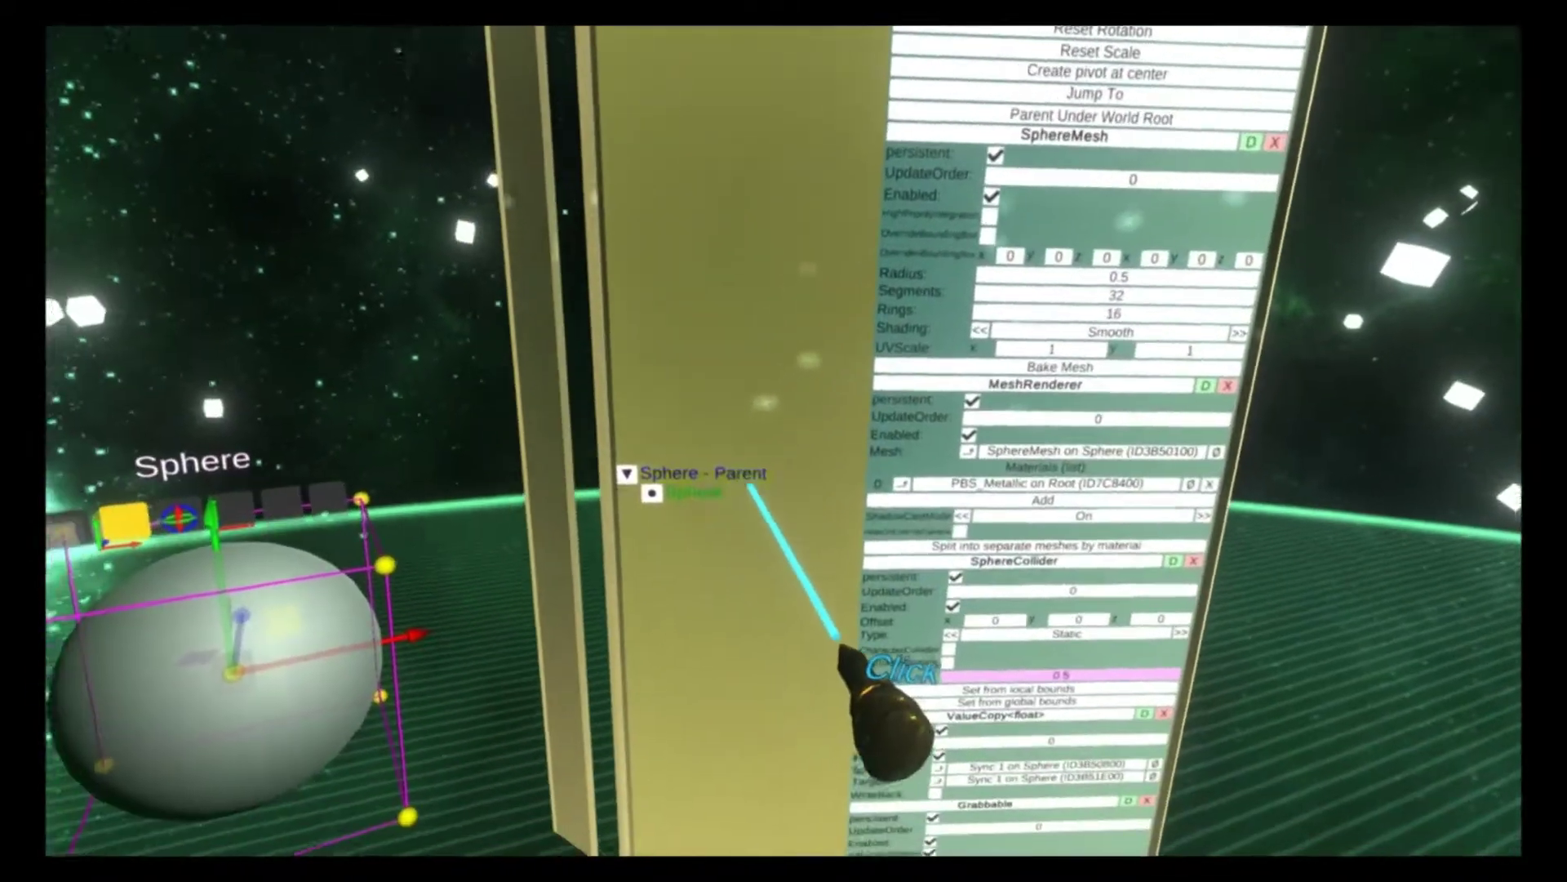
pyautogui.click(511, 716)
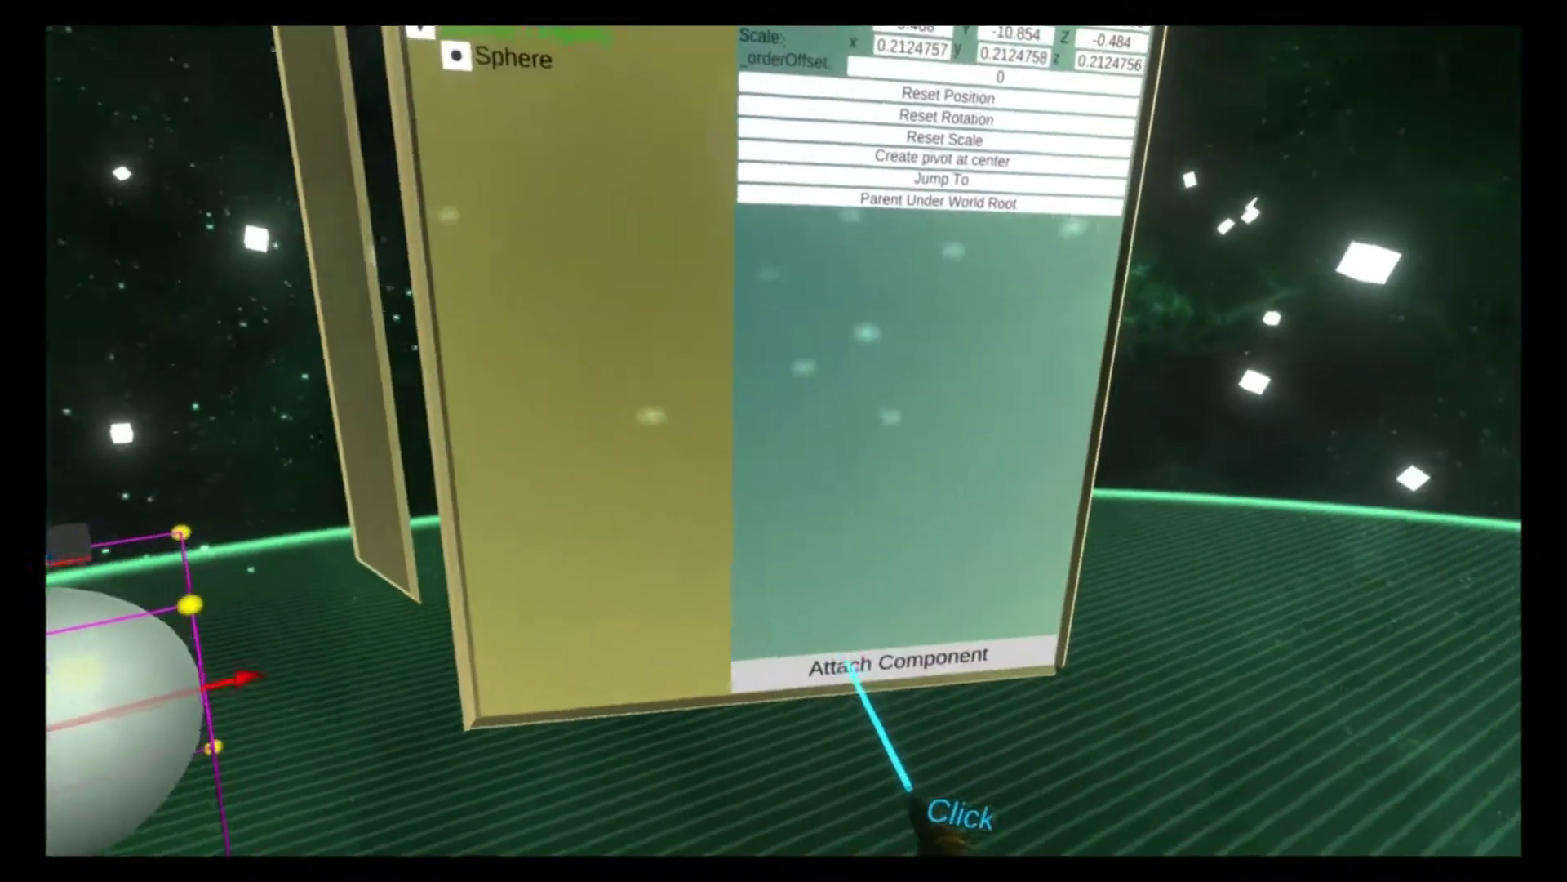
# Step: Attach a CircleAligner component from the Transform category to the Sphere - Parent slot
pyautogui.click(849, 665)
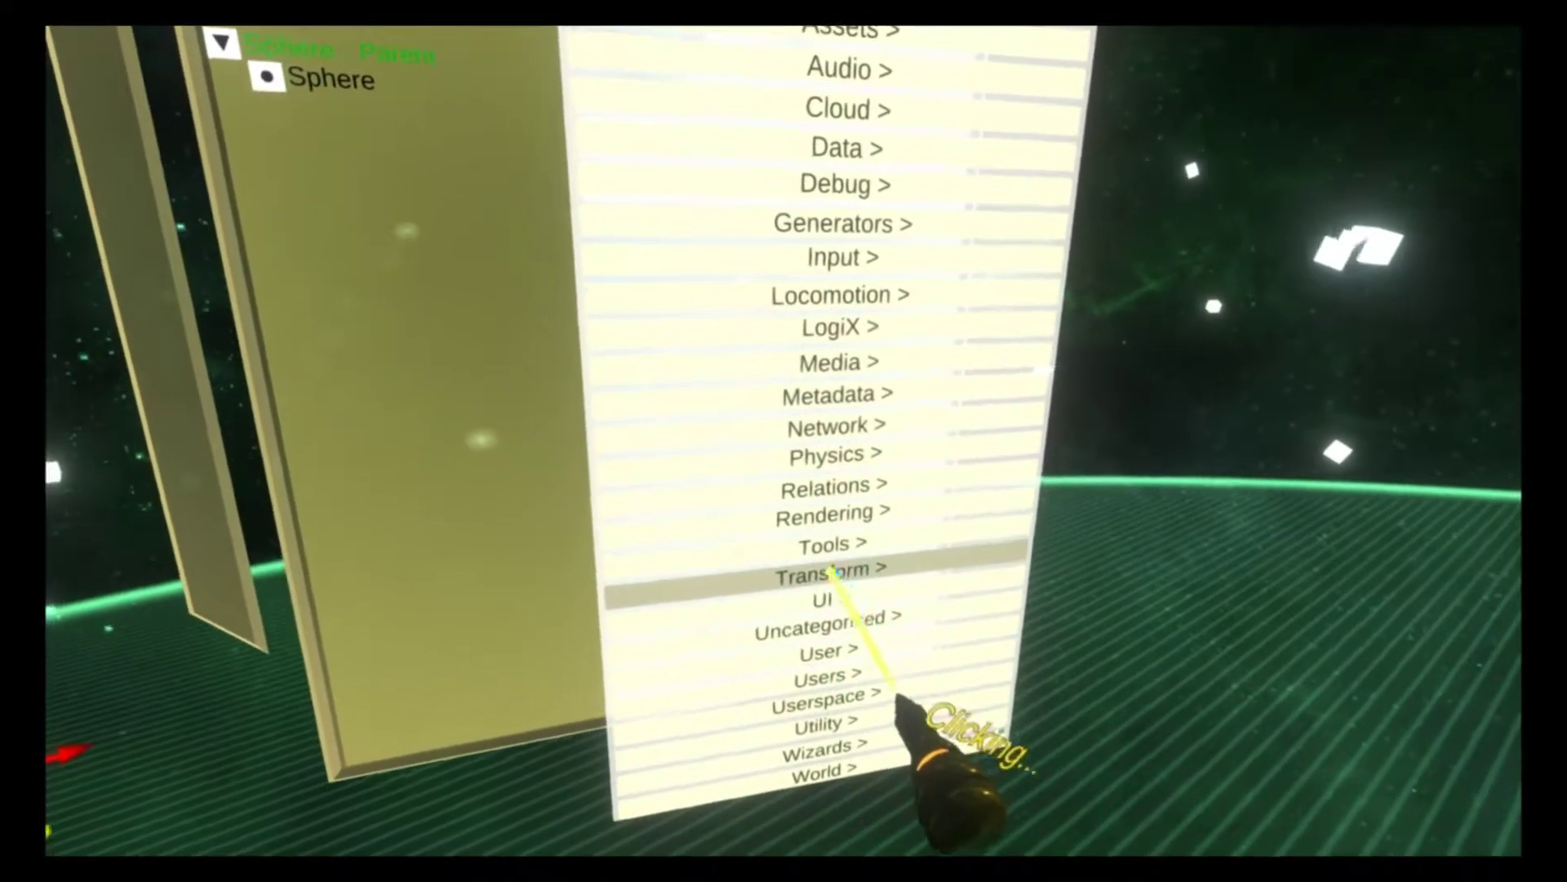
pyautogui.click(817, 576)
pyautogui.click(800, 465)
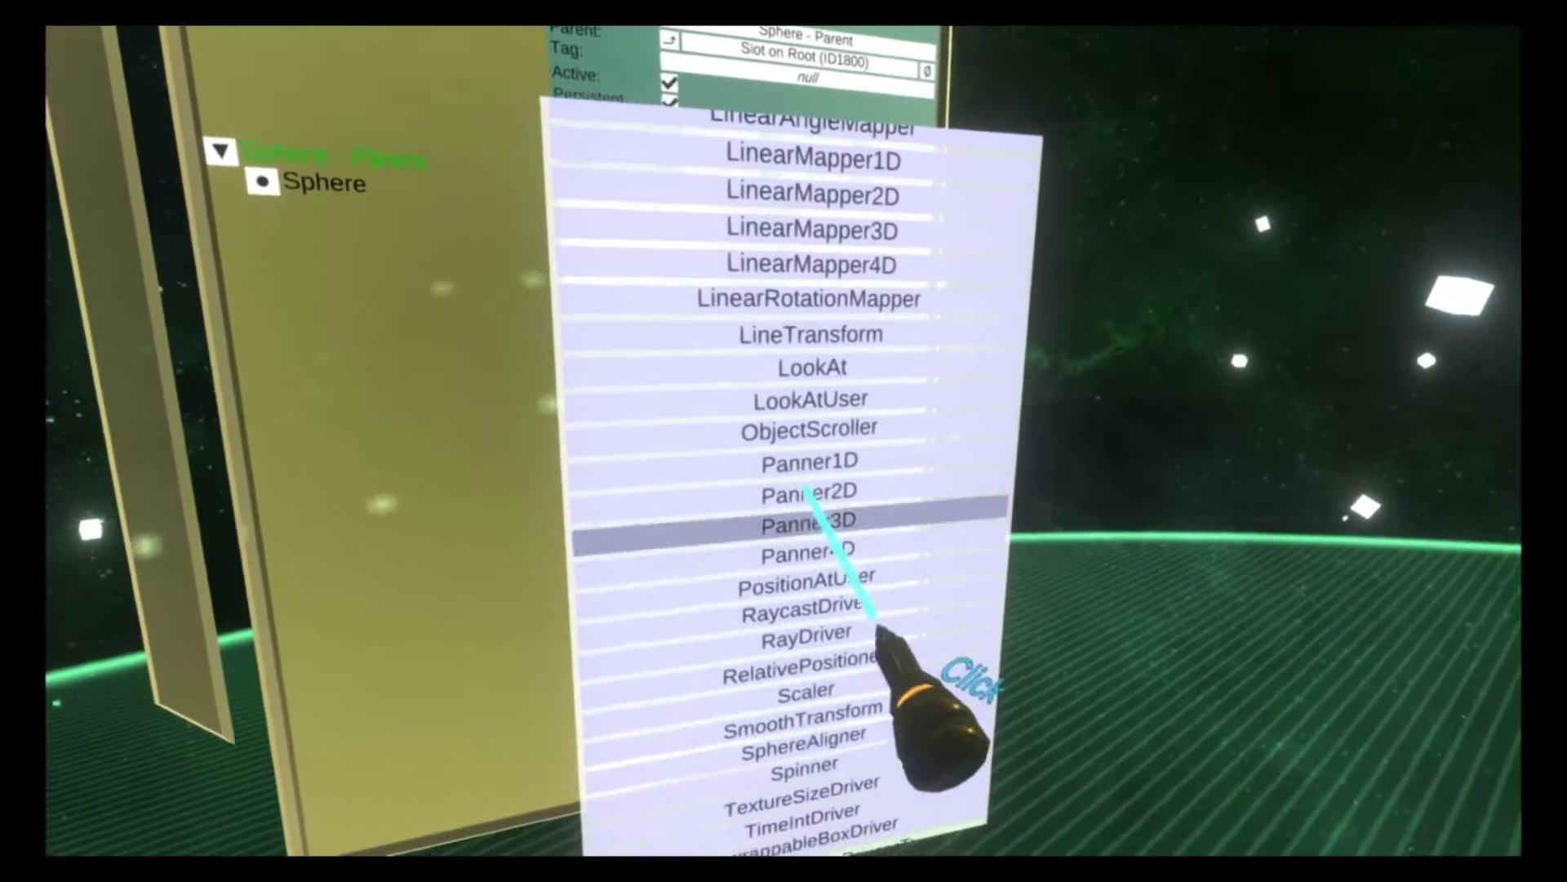
pyautogui.moveTo(841, 526); pyautogui.dragTo(882, 719)
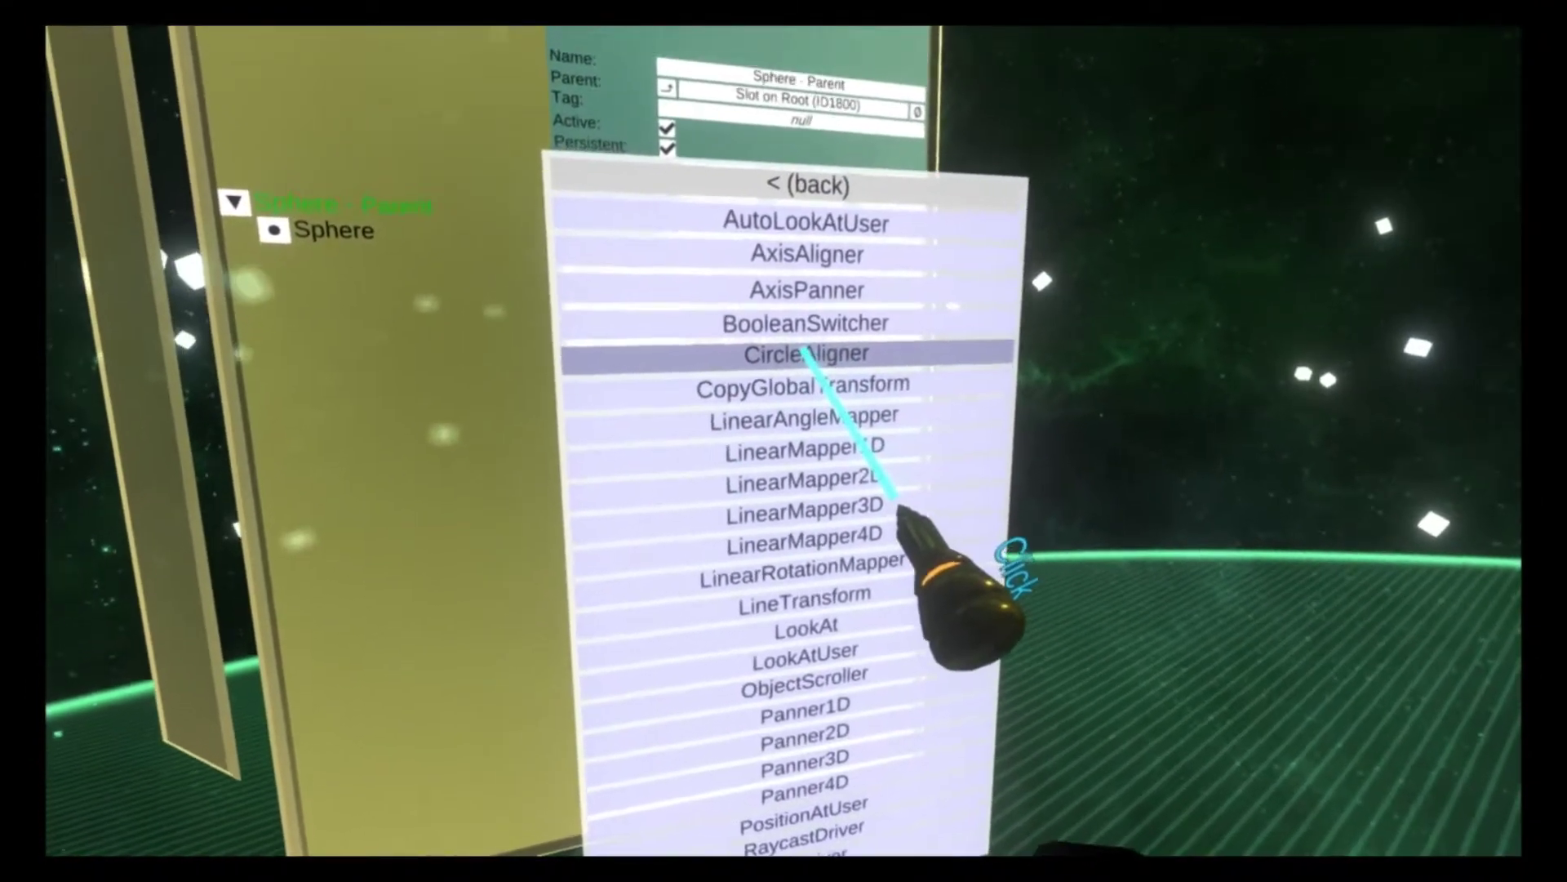
pyautogui.click(774, 400)
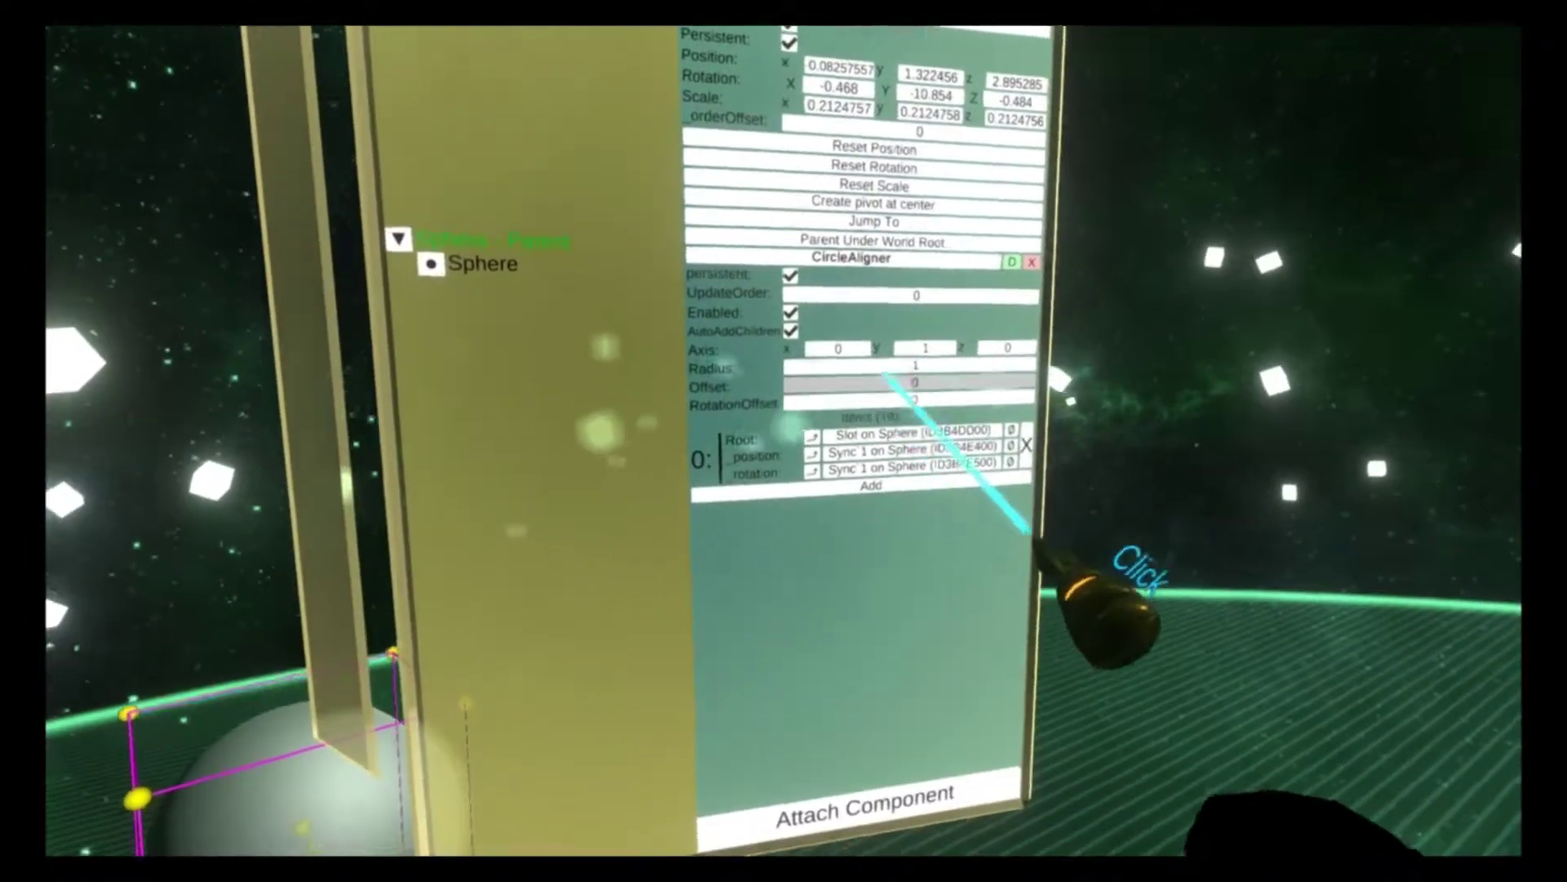
# Step: Set the CircleAligner radius to 2.5
pyautogui.click(888, 367)
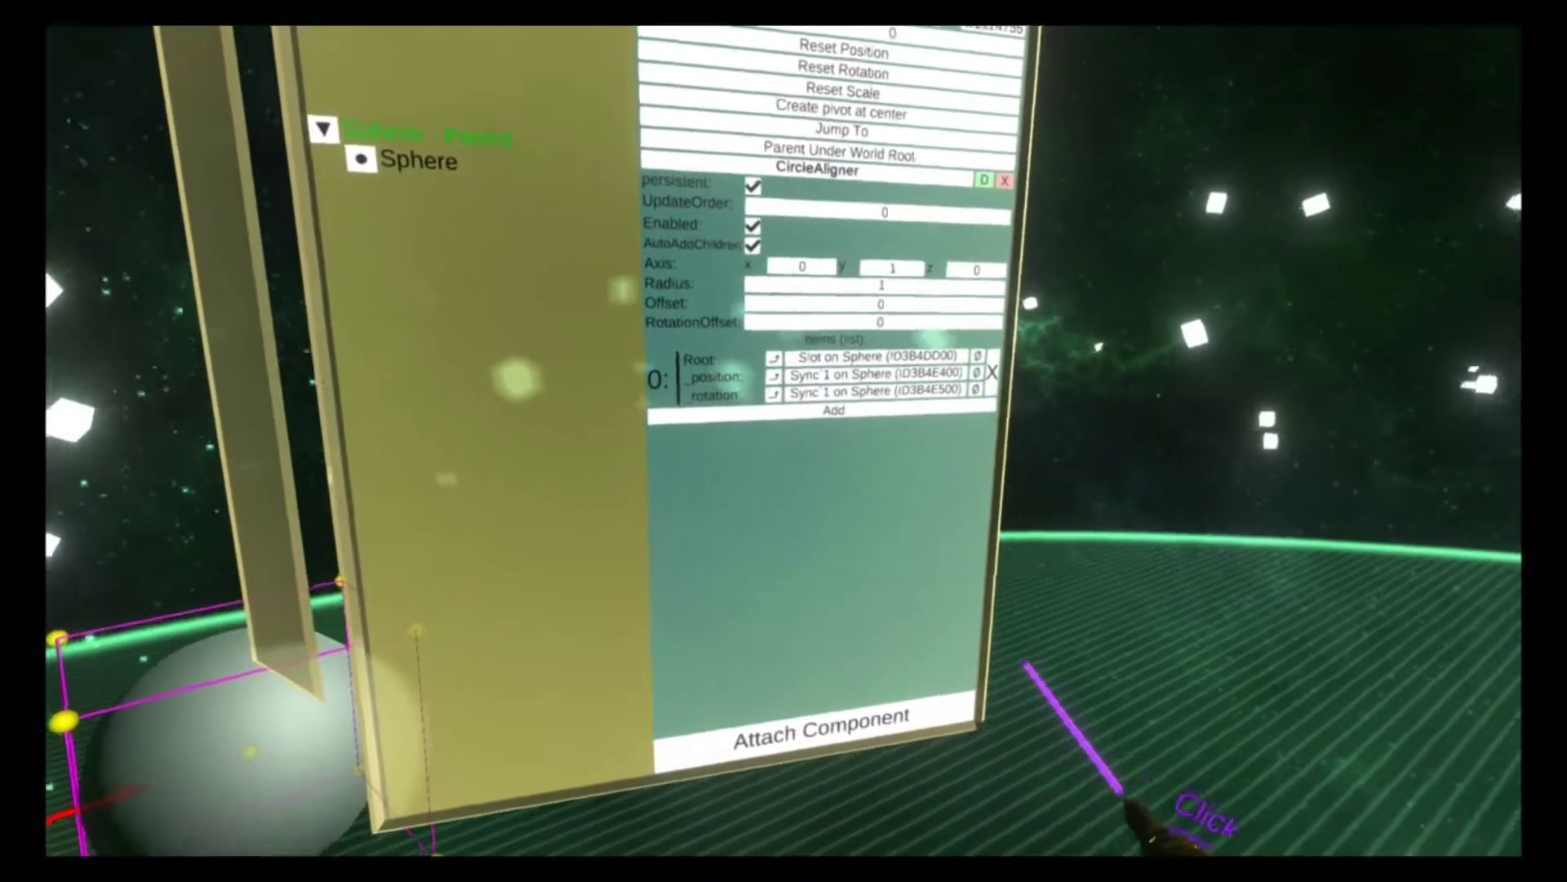
pyautogui.write('5')
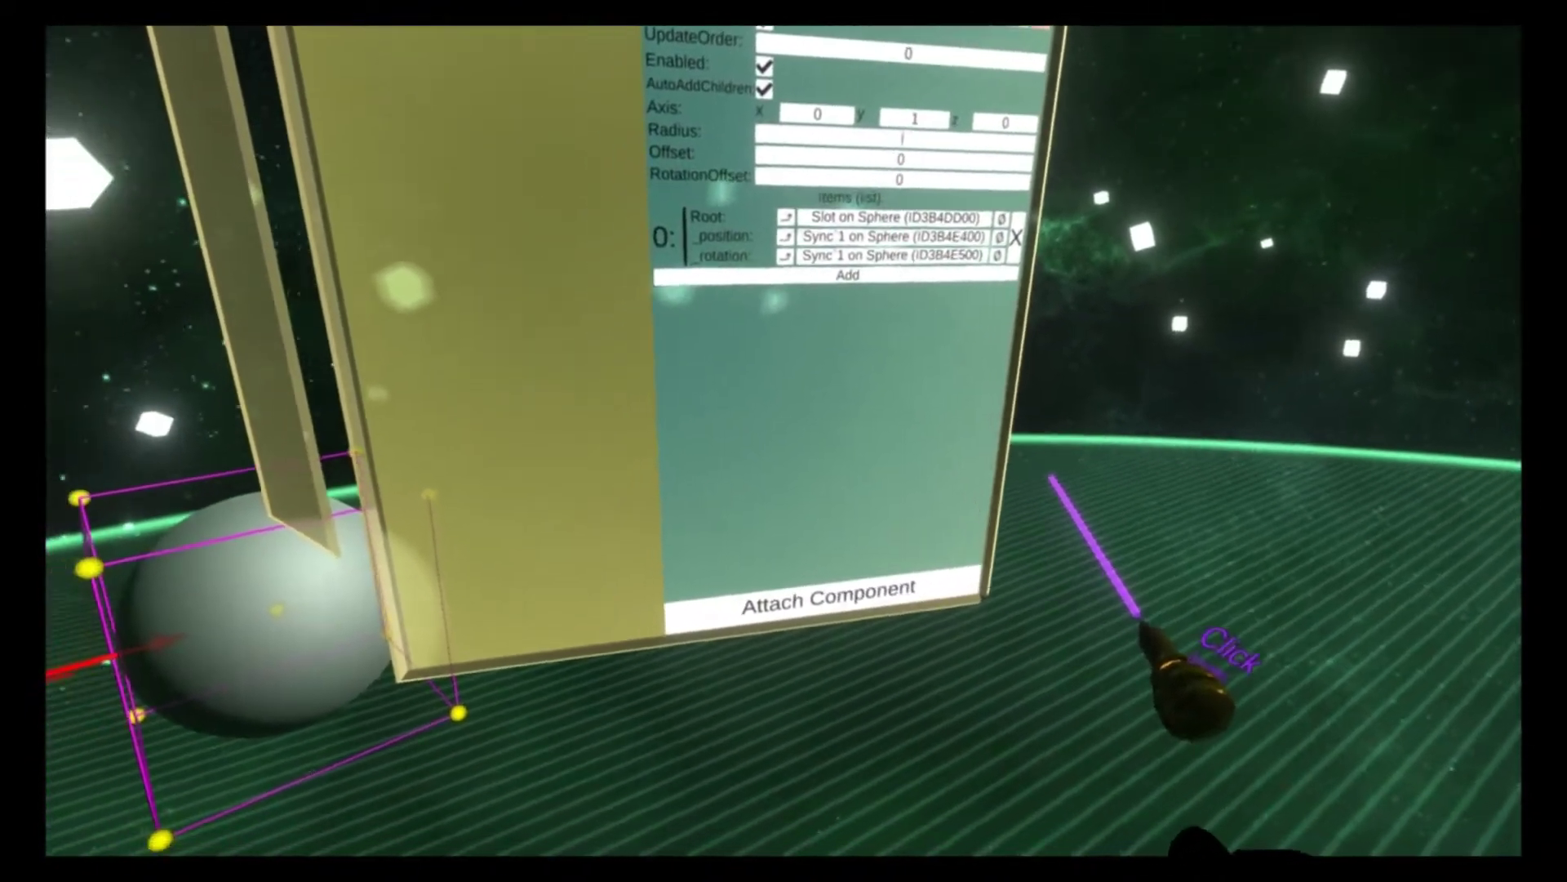
pyautogui.press('BackSpace')
pyautogui.write('2.5')
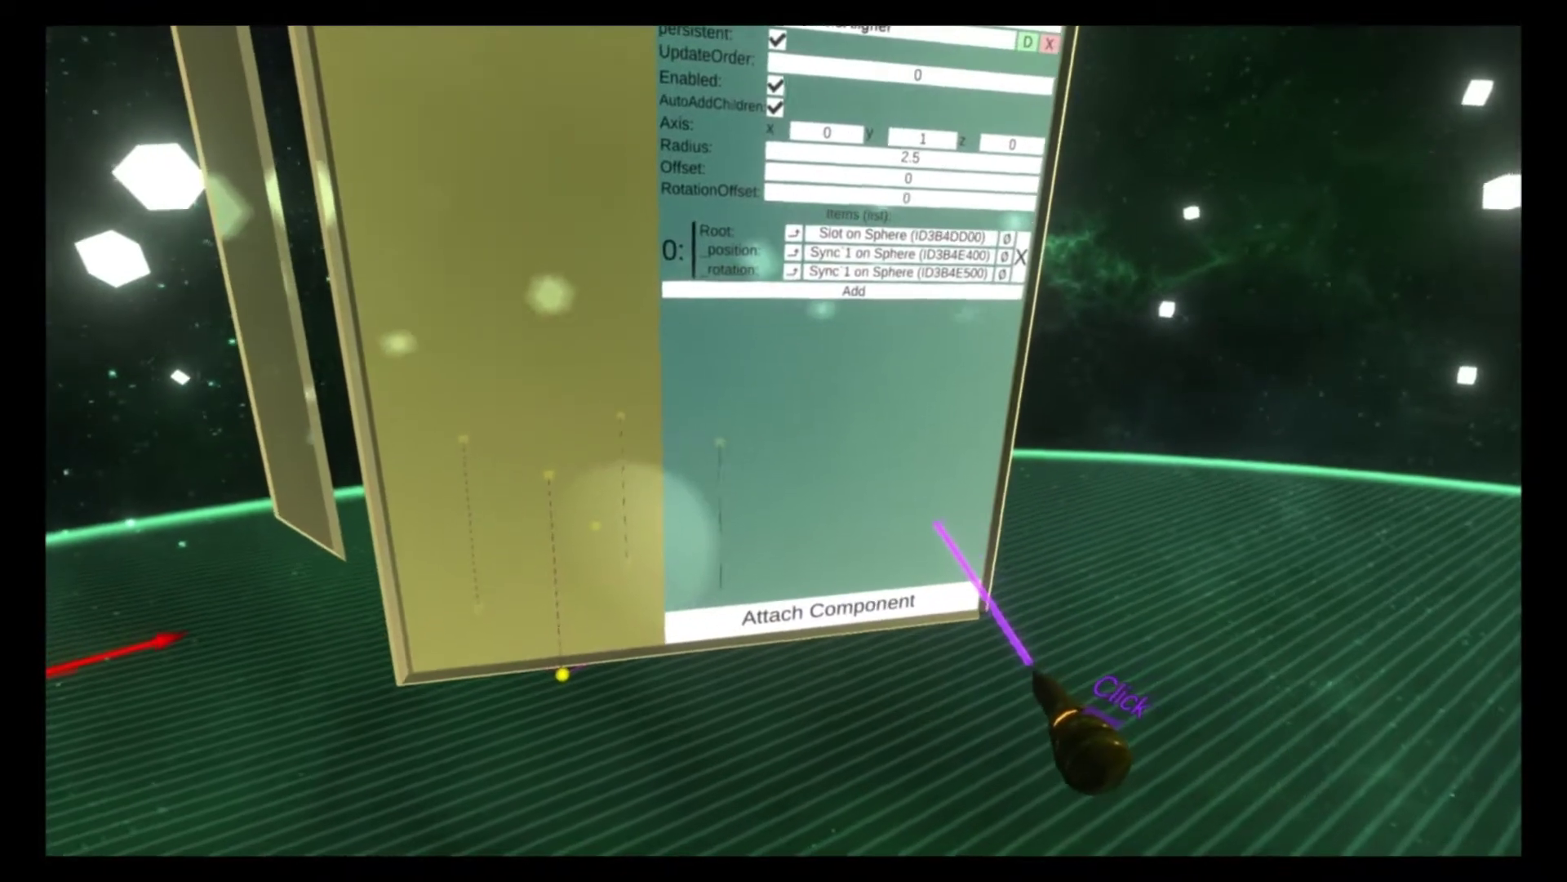
pyautogui.press('Return')
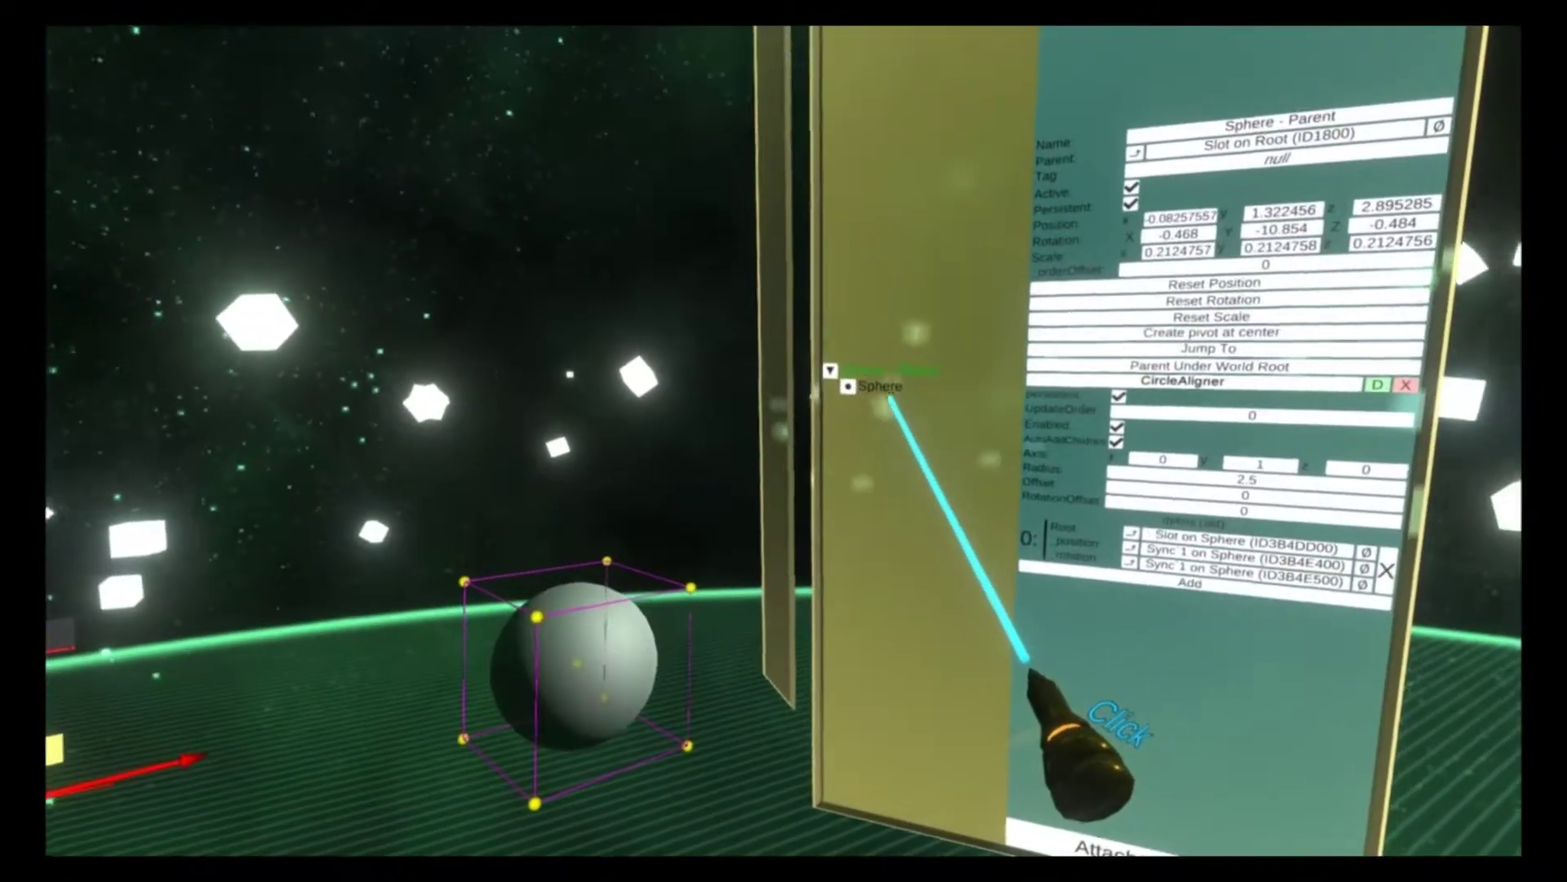
# Step: Select the child Sphere slot and duplicate it until the parent holds eight spheres
pyautogui.doubleClick(886, 392)
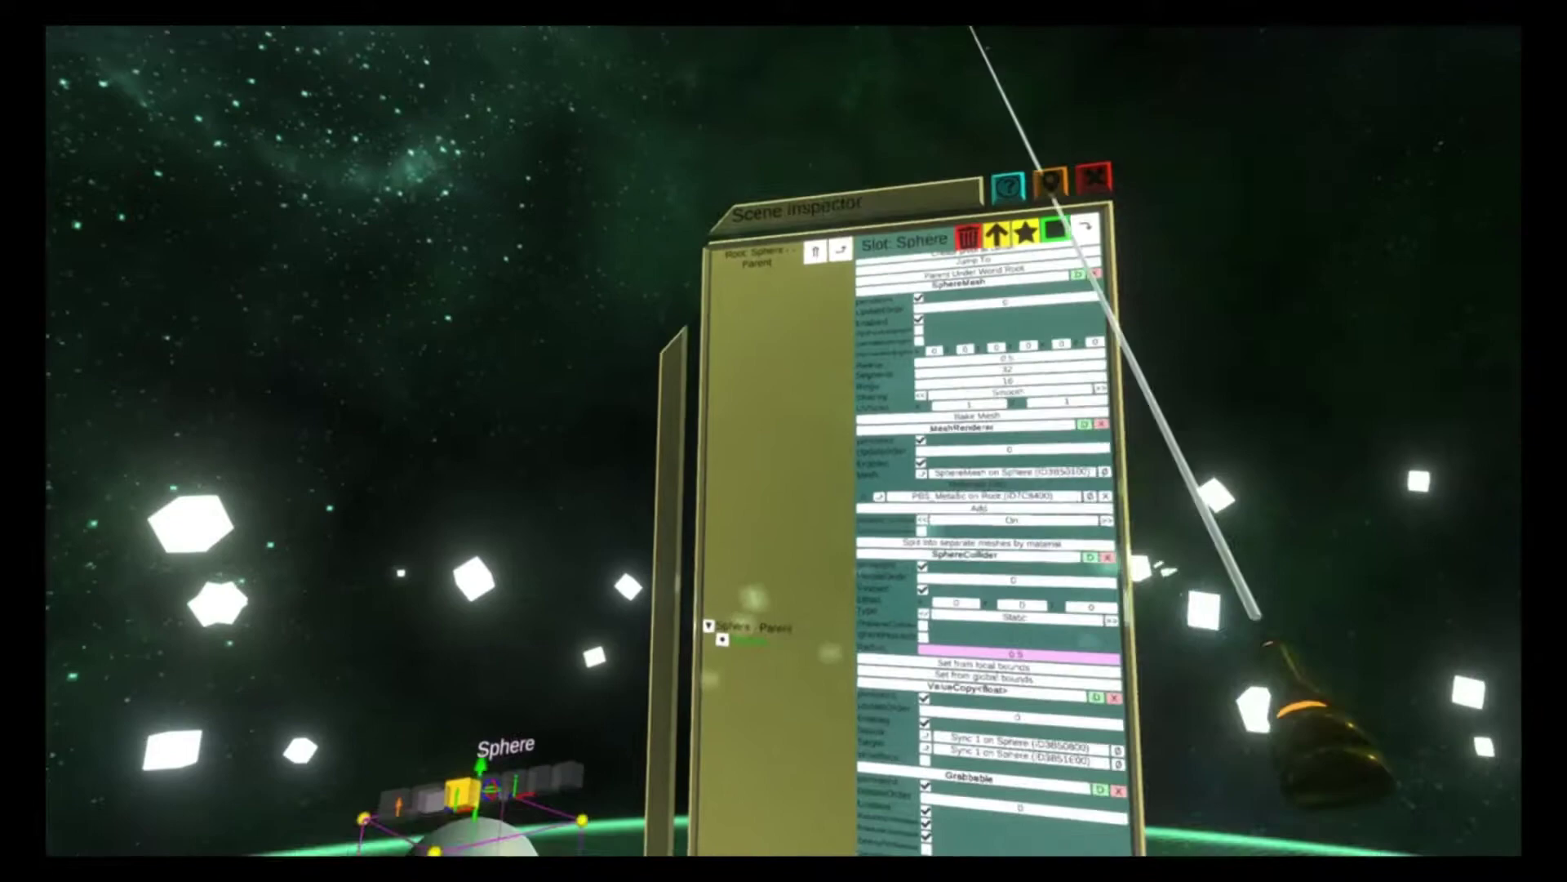
pyautogui.click(1131, 76)
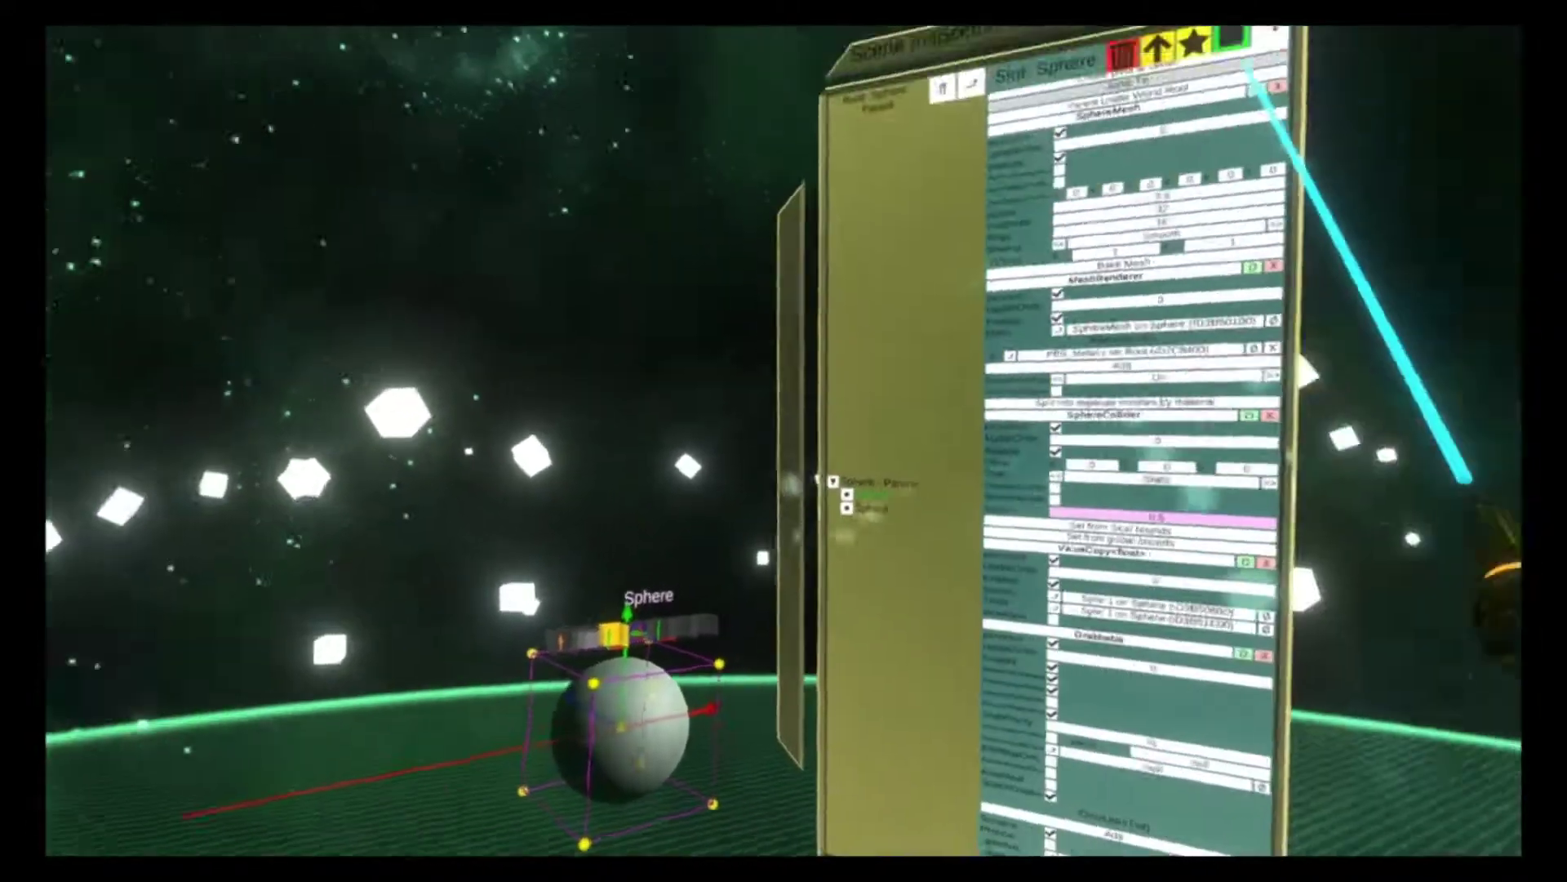
pyautogui.click(1092, 119)
pyautogui.click(1092, 119)
pyautogui.click(1232, 31)
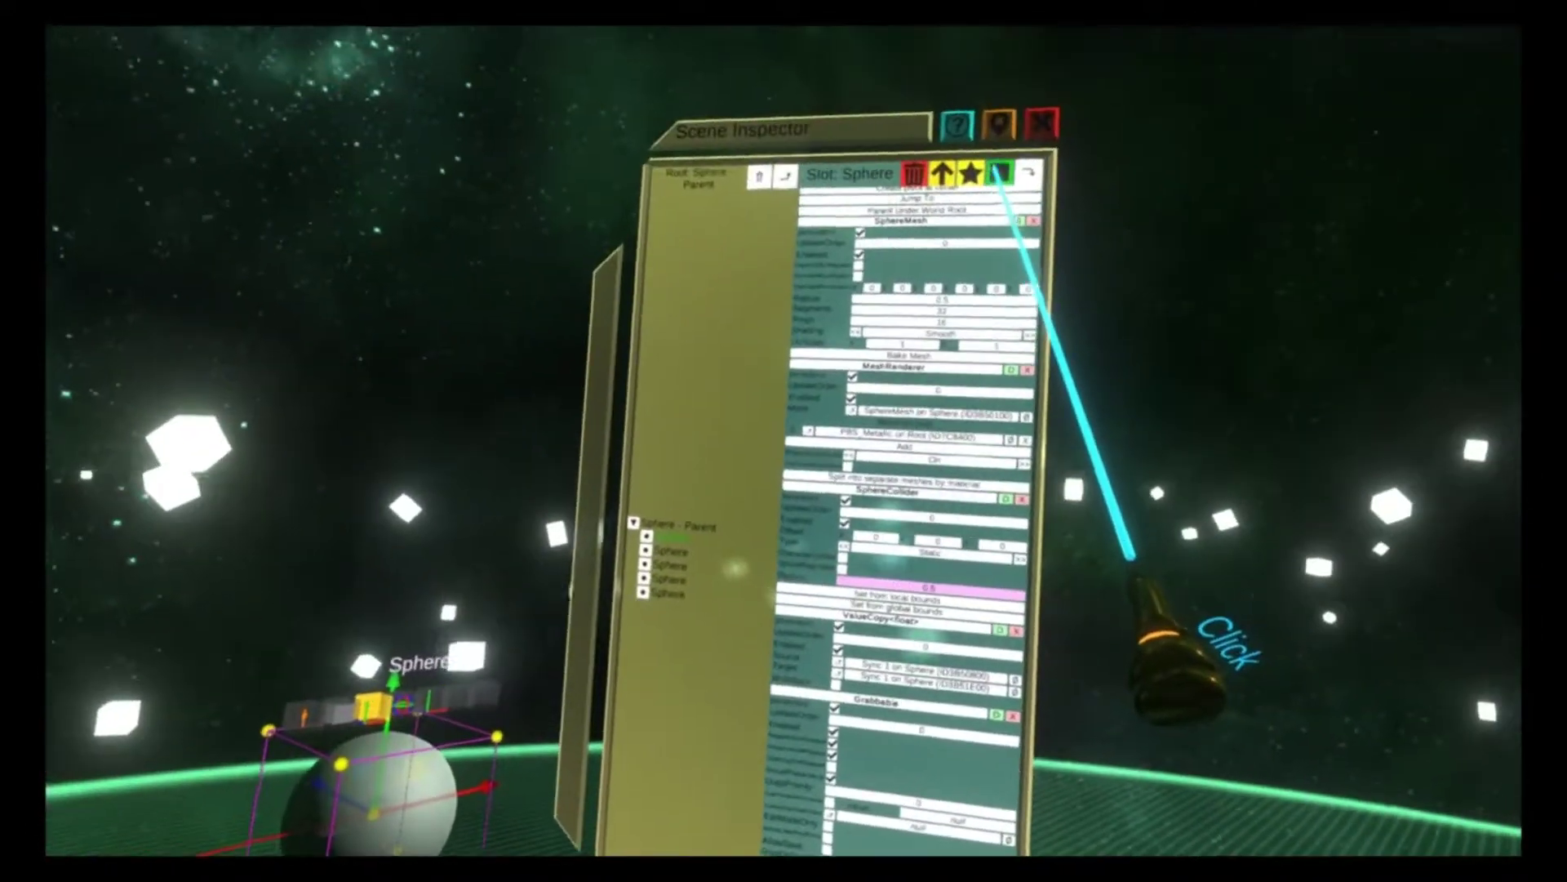
pyautogui.click(1033, 127)
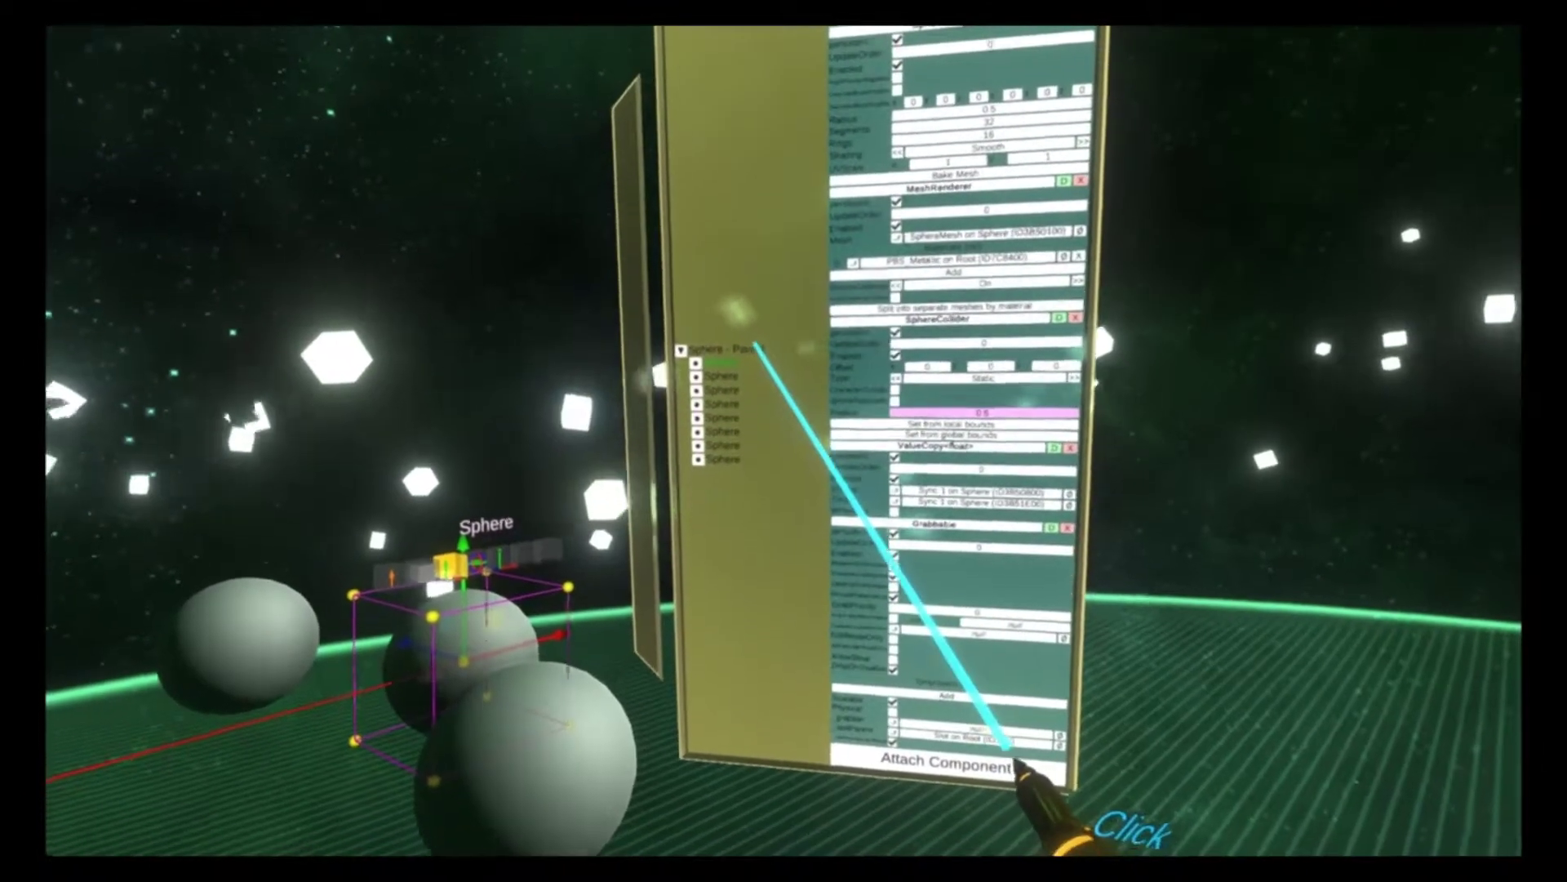
# Step: Select the Sphere - Parent slot and set its CircleAligner radius to 2
pyautogui.click(723, 369)
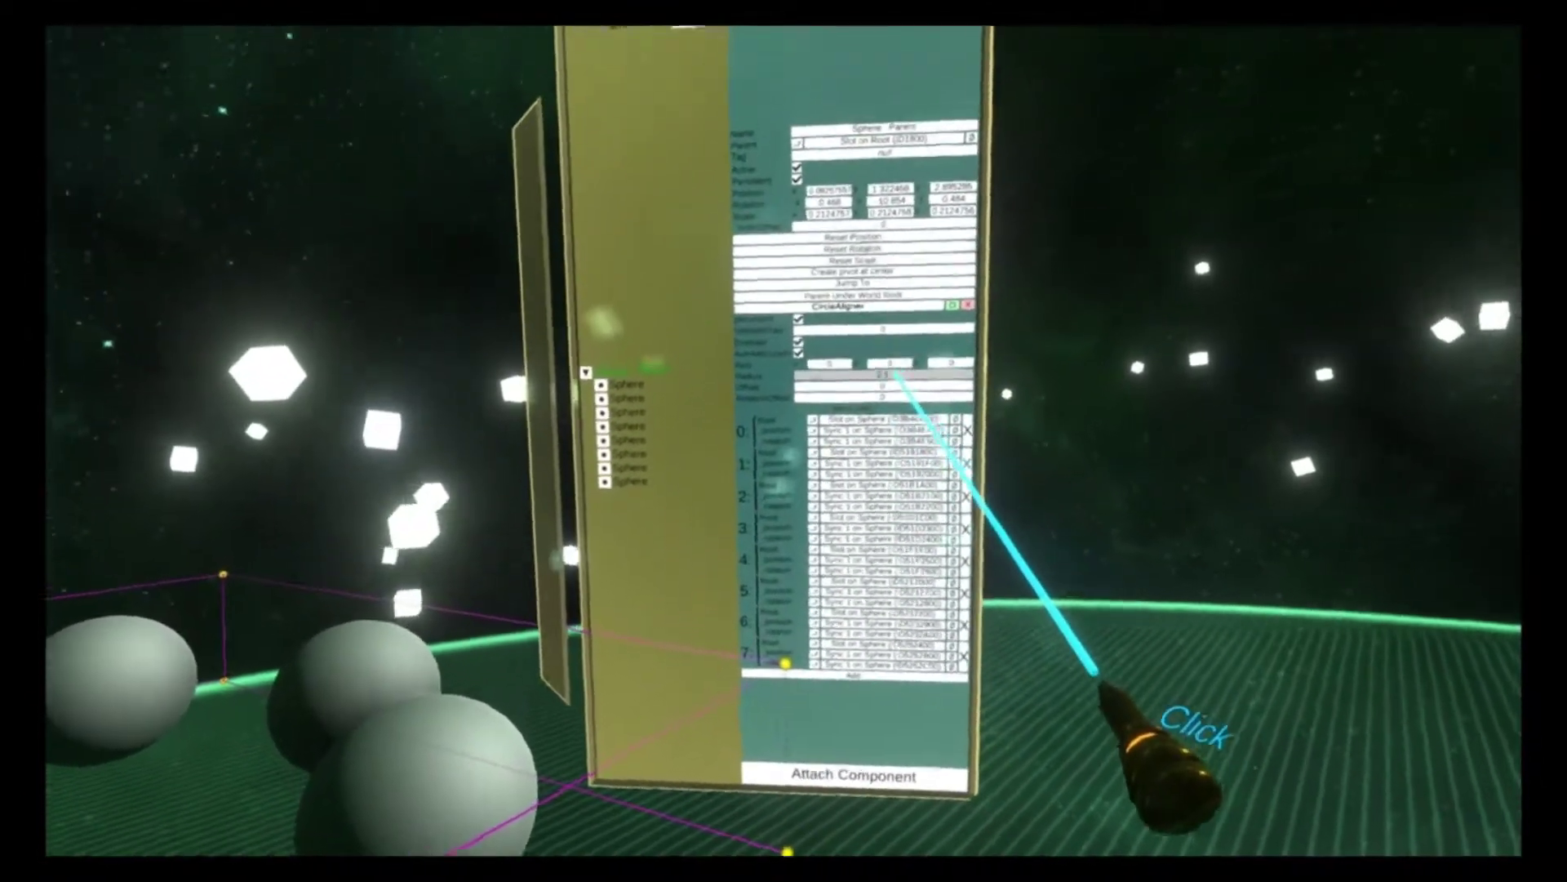
pyautogui.click(880, 357)
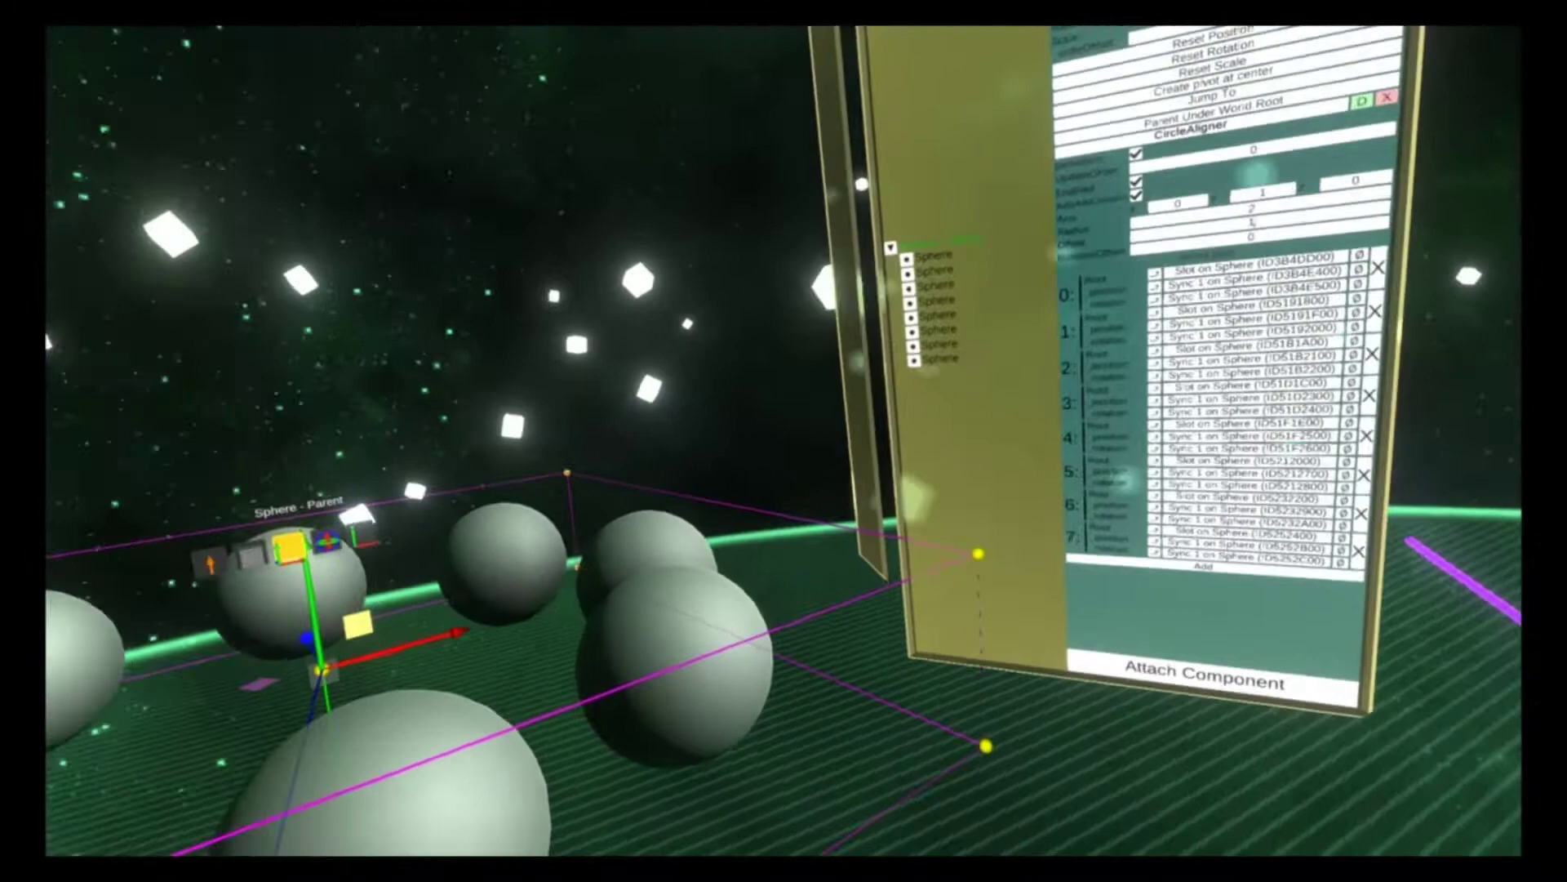
pyautogui.write('10.854')
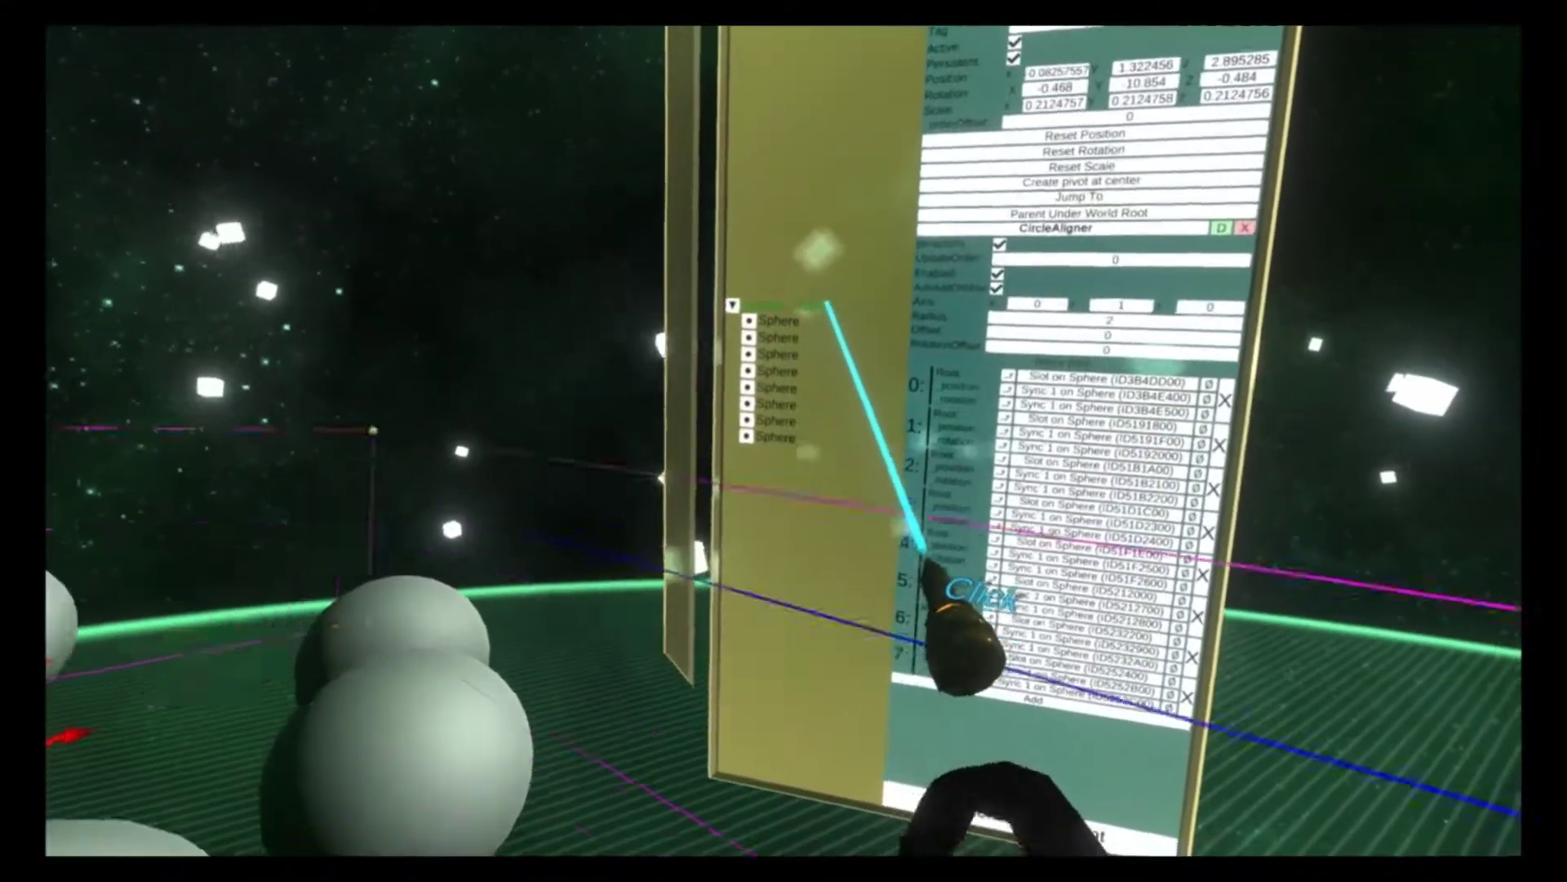
# Step: Place a cone under the Sphere - Parent slot and select the Cone slot nested inside Cone - Parent
pyautogui.click(827, 303)
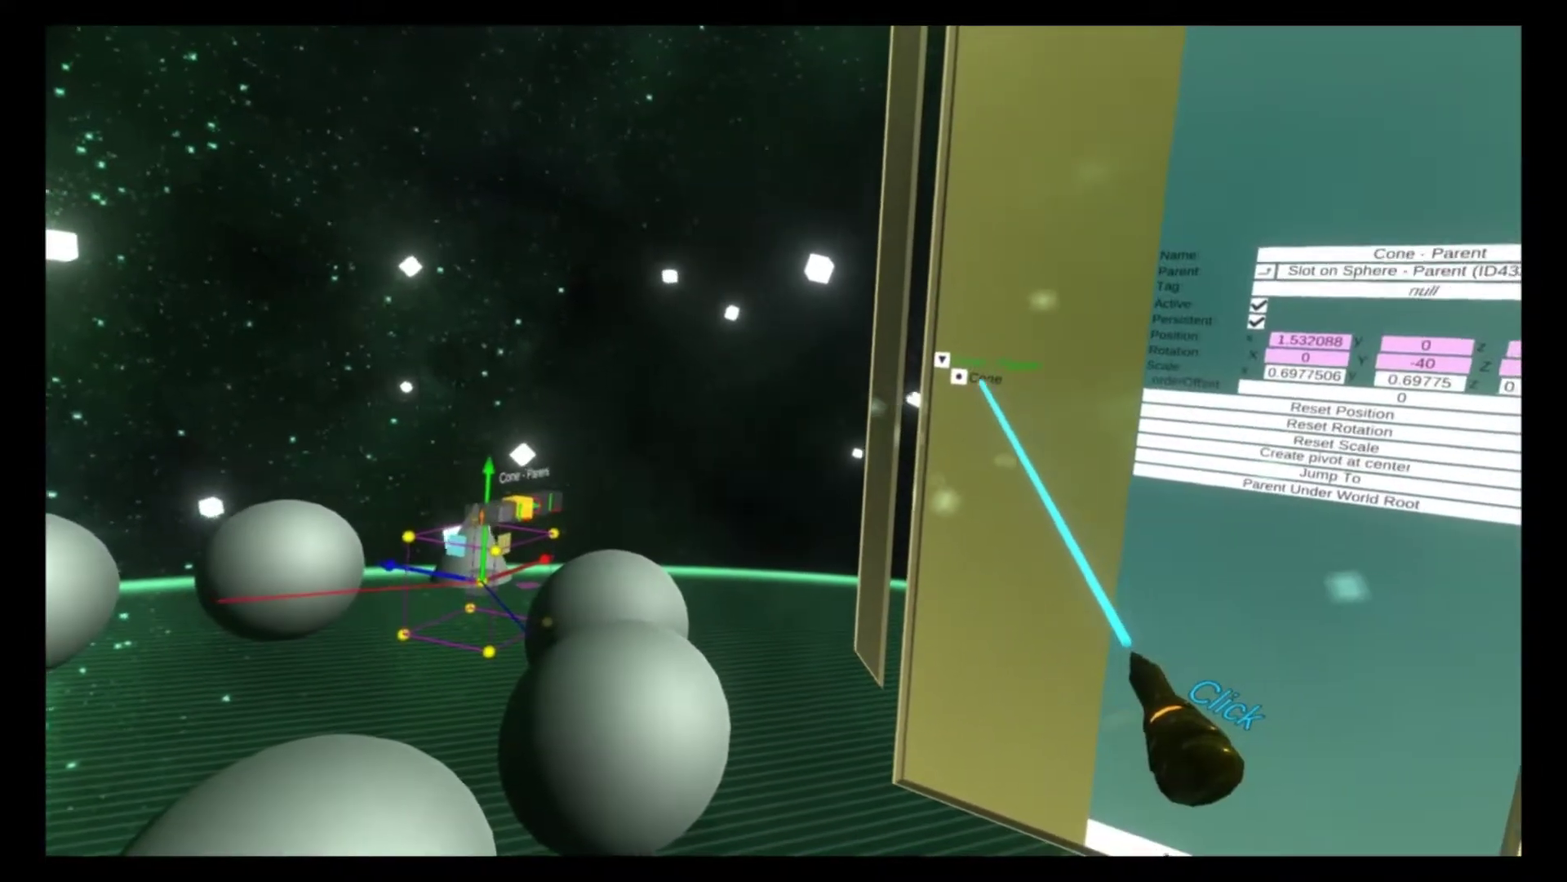
pyautogui.click(971, 378)
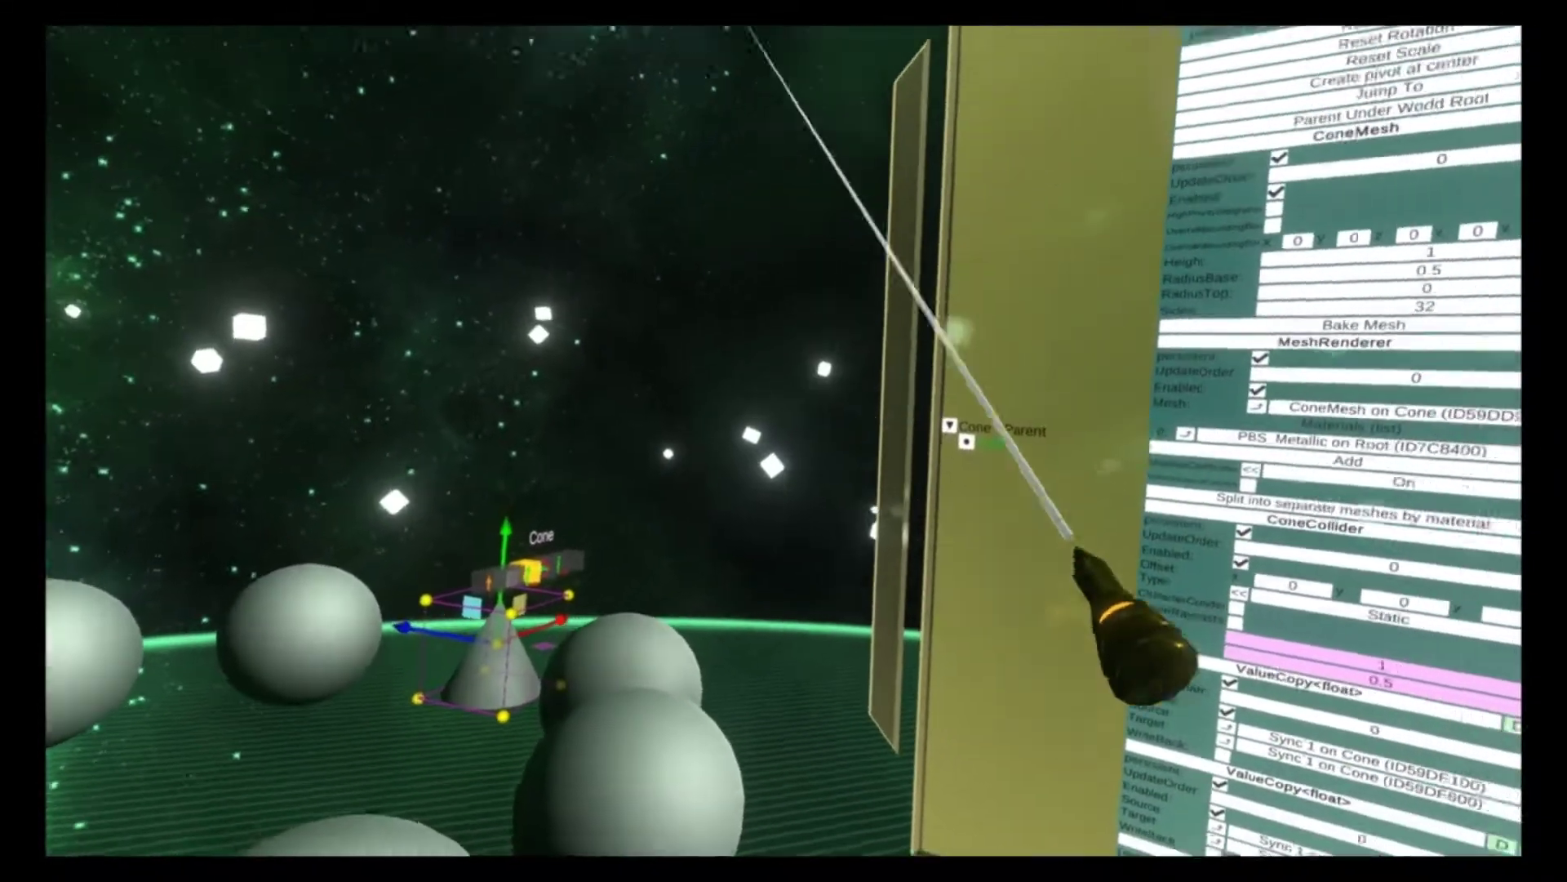
# Step: Return to the Sphere - Parent slot and close the extra inspector opened on the cone
pyautogui.click(955, 405)
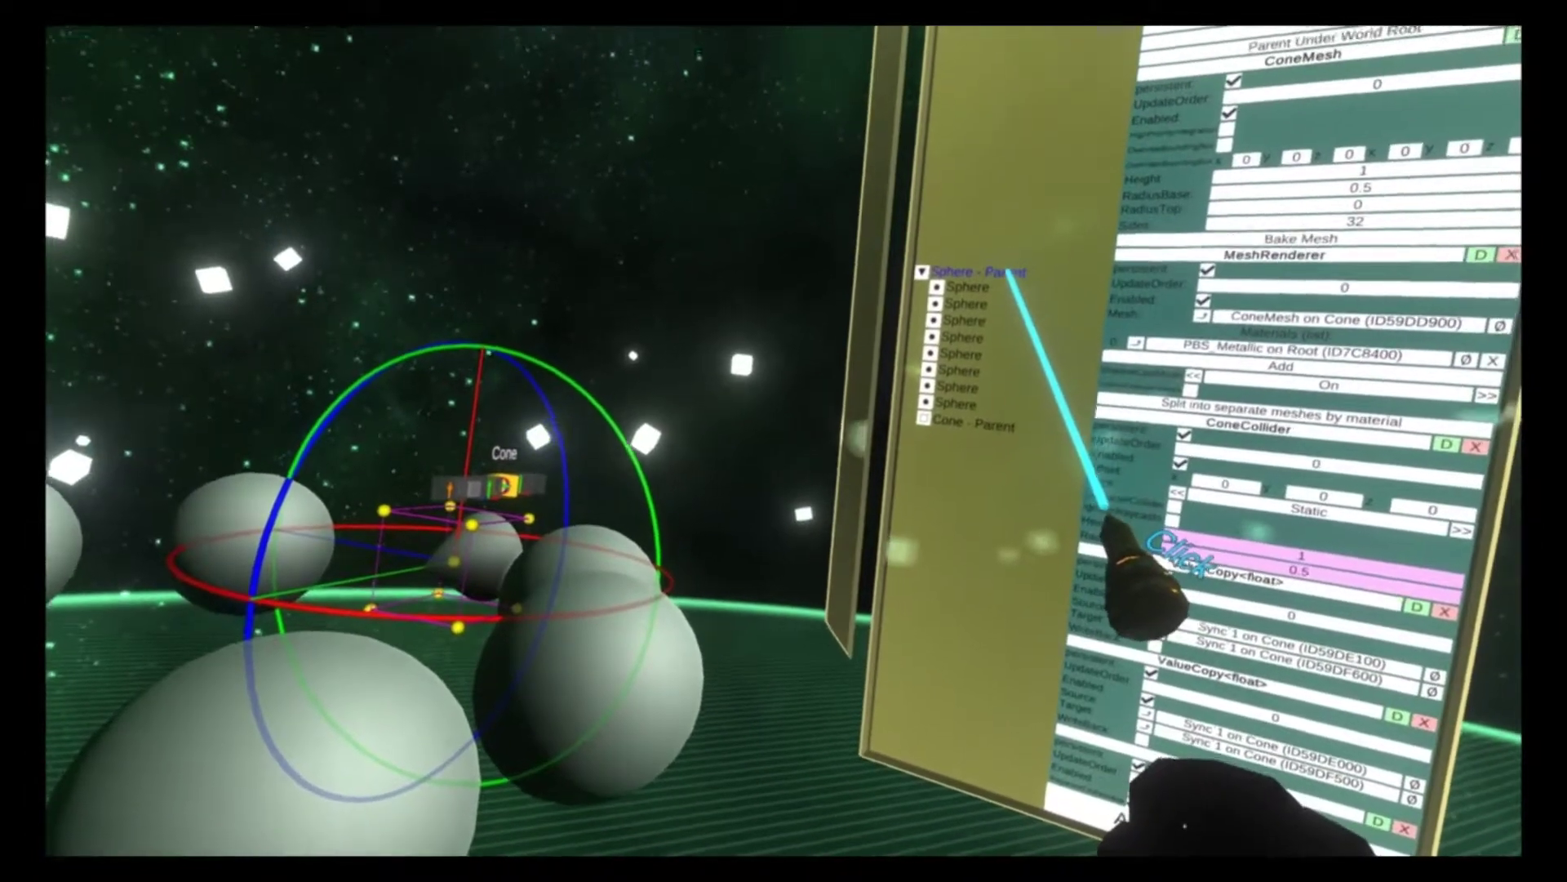
pyautogui.click(1010, 273)
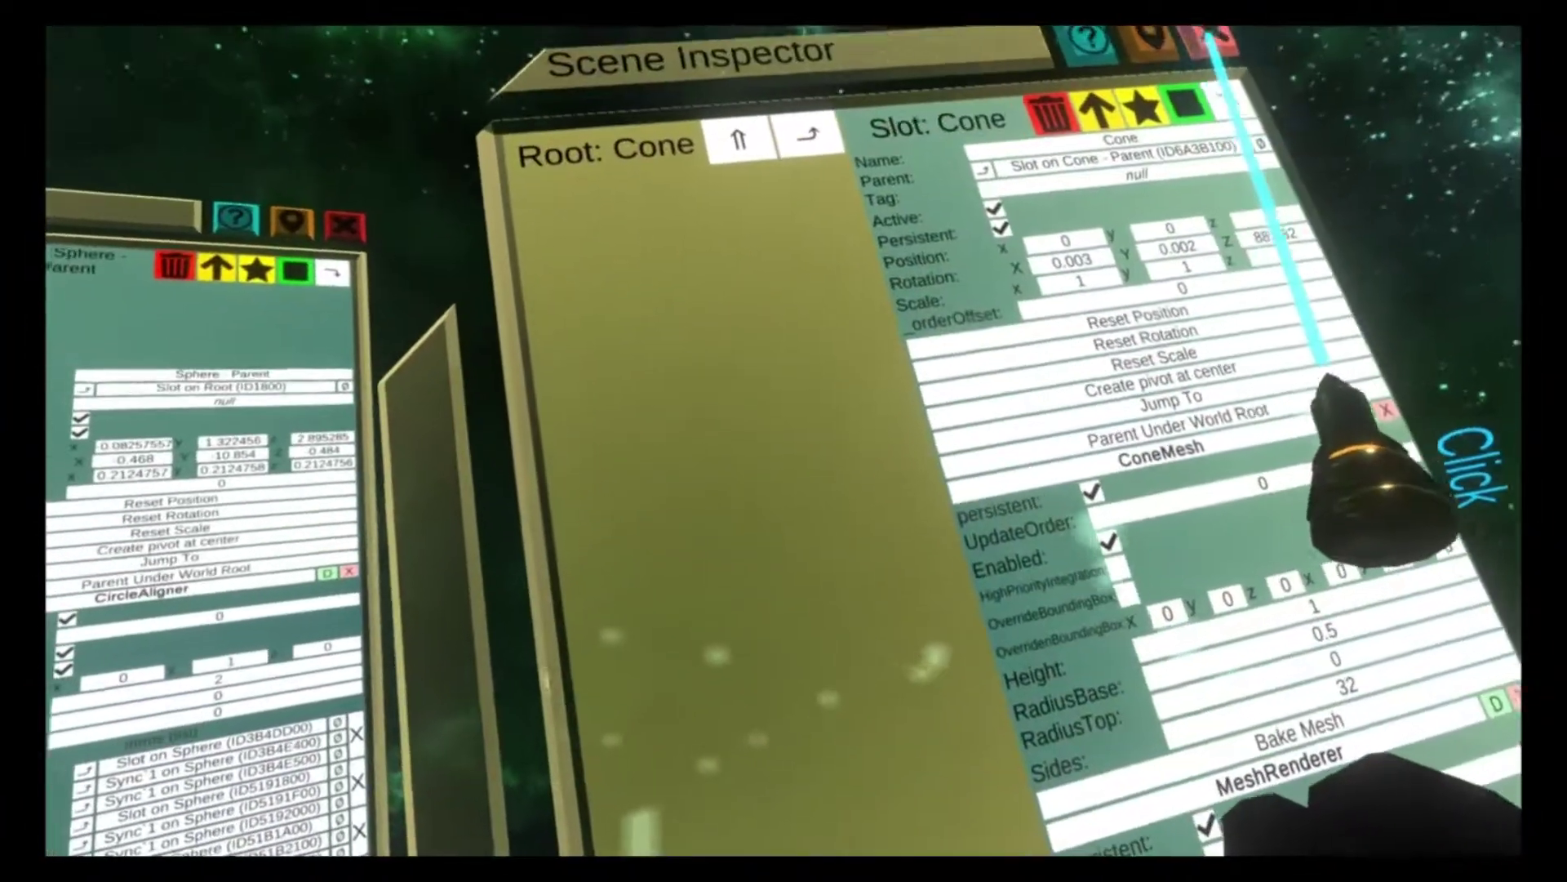
pyautogui.click(1212, 38)
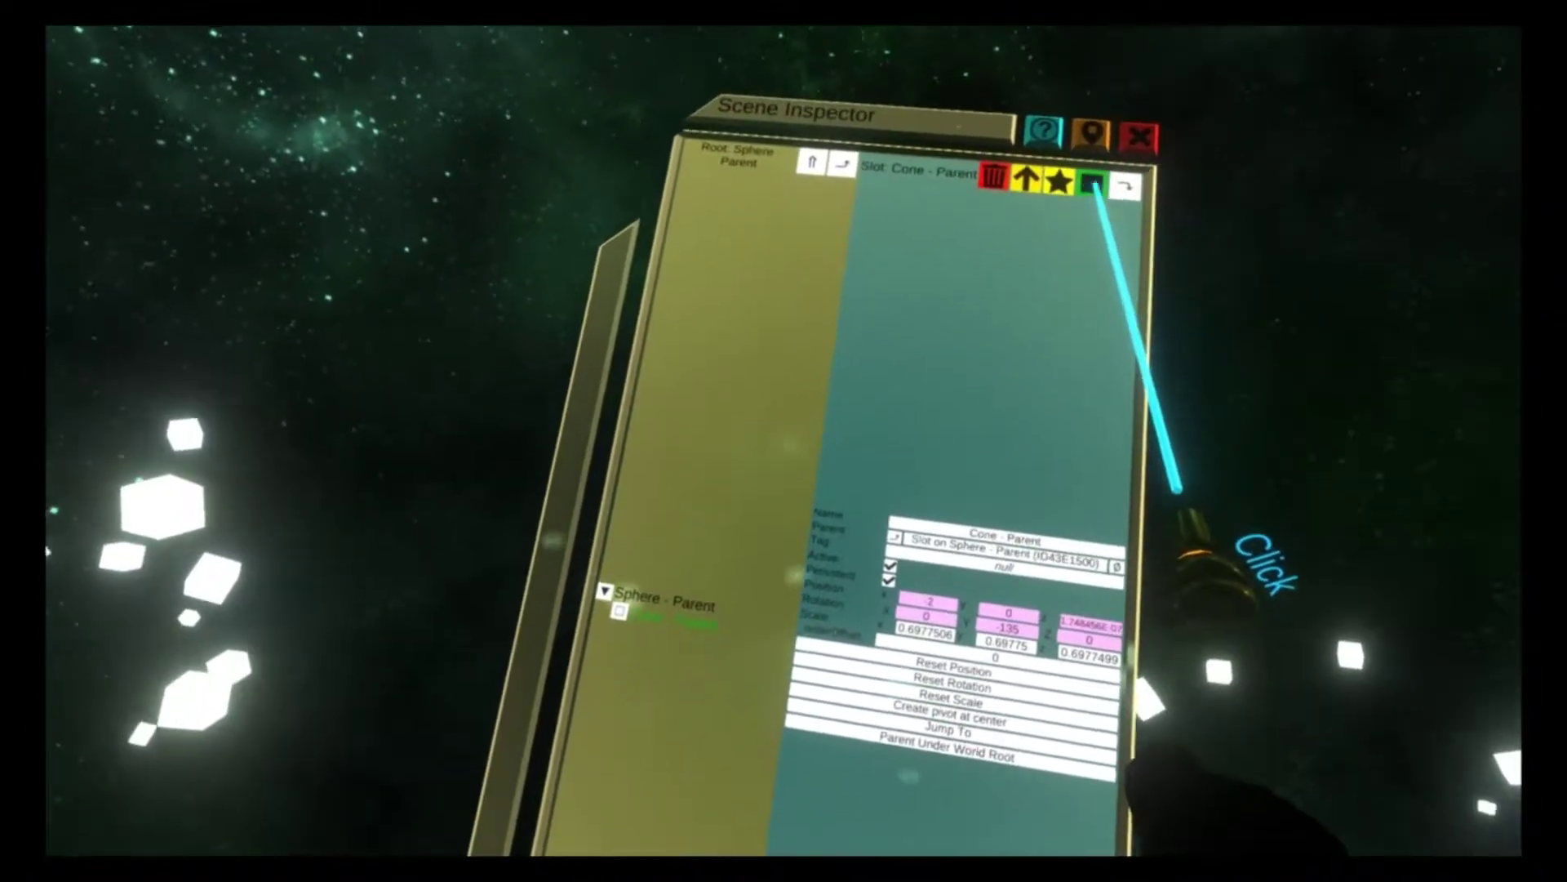
# Step: Duplicate the Cone - Parent slot seven times under Sphere - Parent
pyautogui.click(1098, 182)
pyautogui.click(1112, 160)
pyautogui.click(1118, 145)
pyautogui.click(1120, 127)
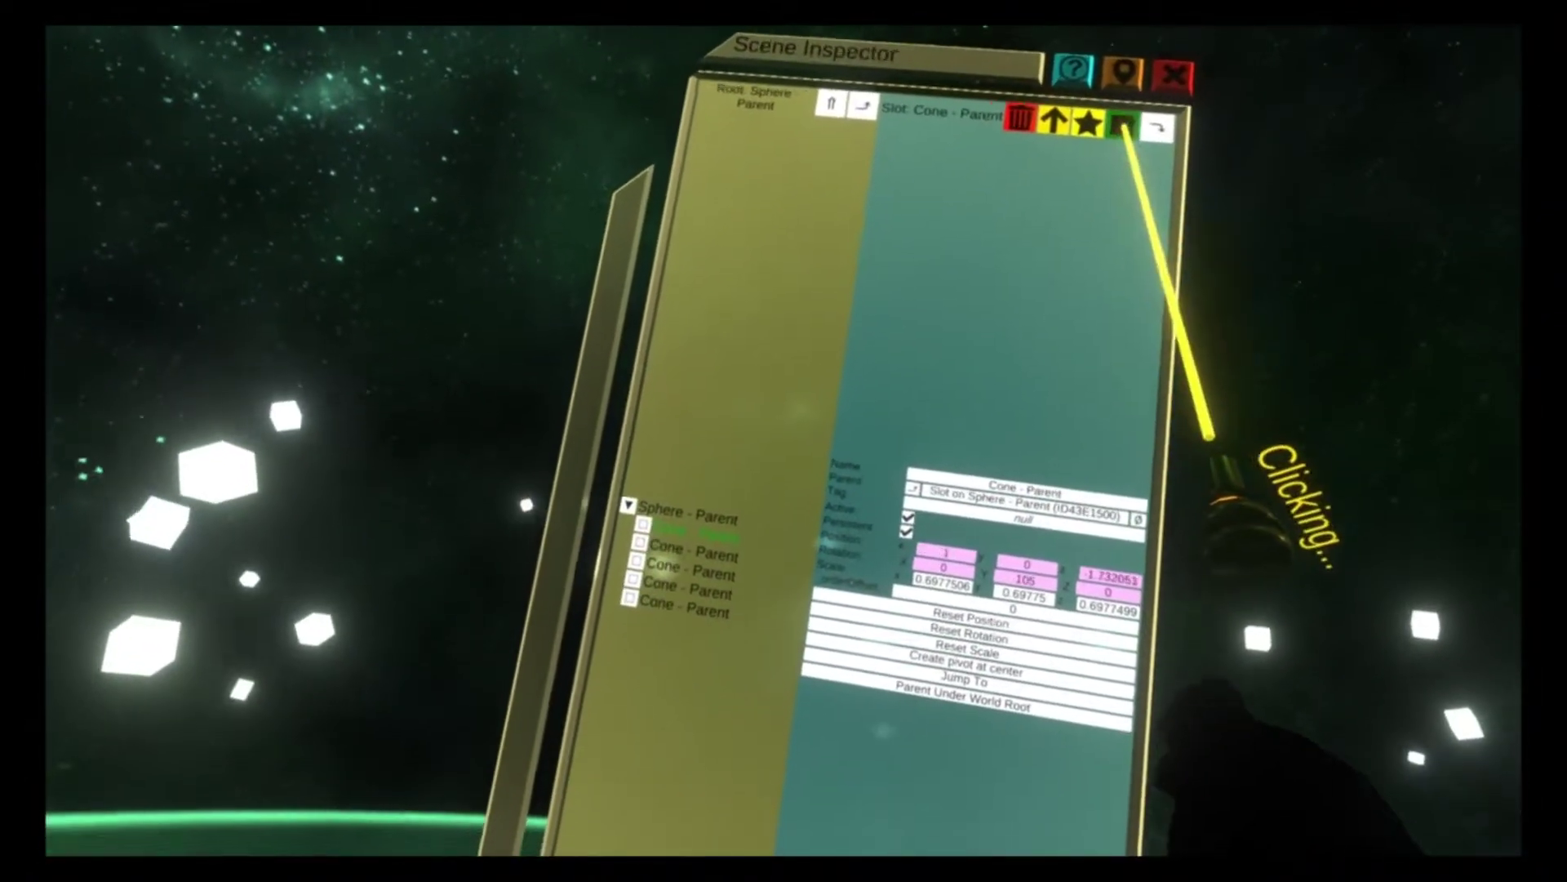
pyautogui.click(1132, 99)
pyautogui.click(1143, 83)
pyautogui.click(1159, 67)
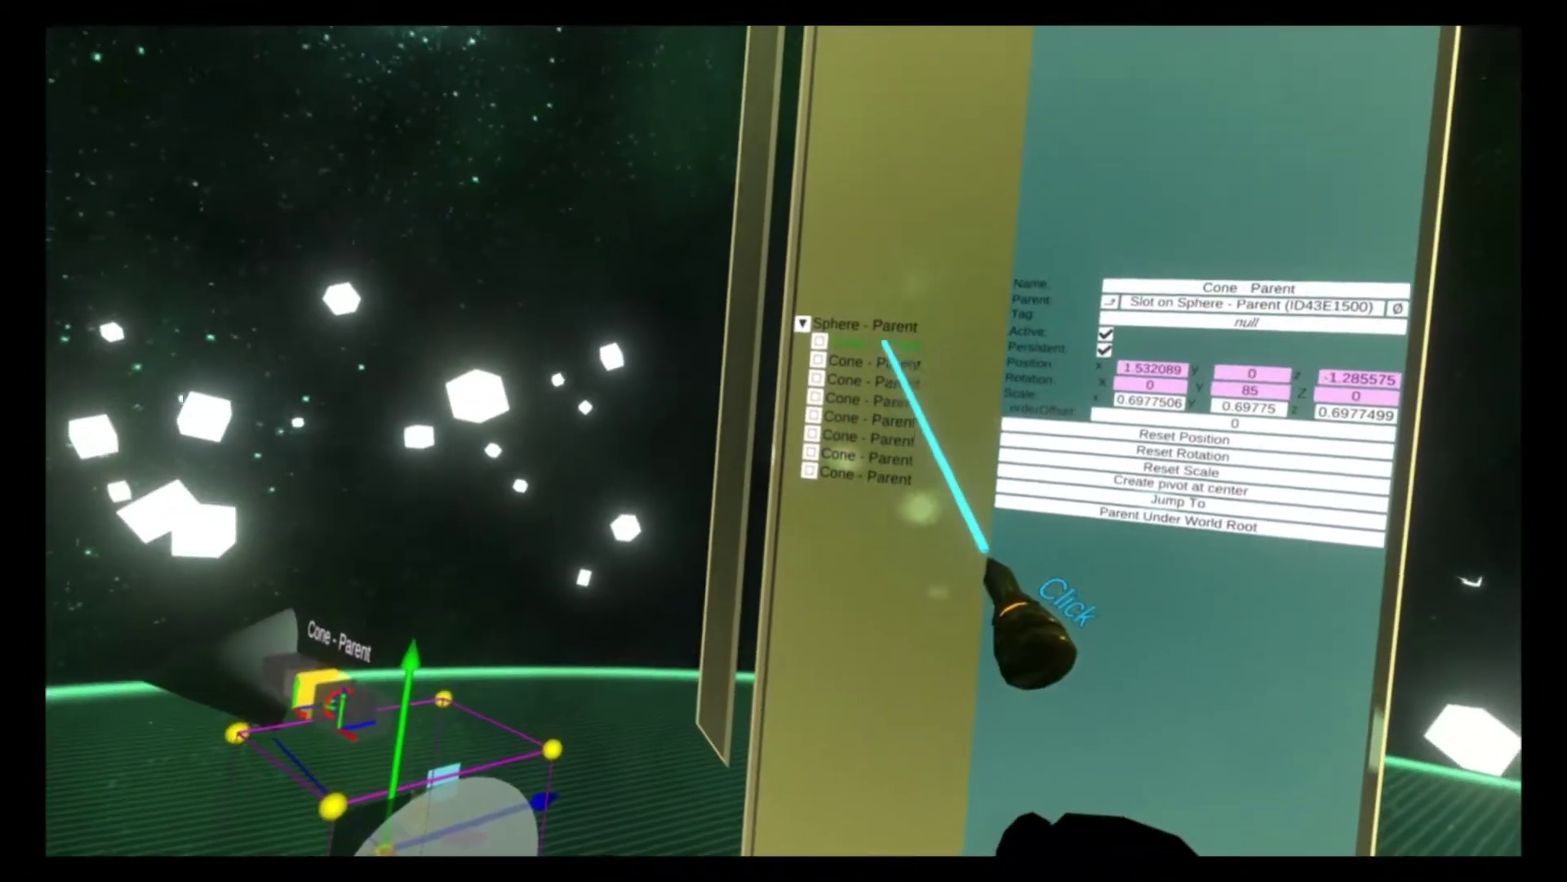
# Step: Select the Sphere - Parent slot and set the CircleAligner radius to 0.5 and rotation offset to 45
pyautogui.click(866, 325)
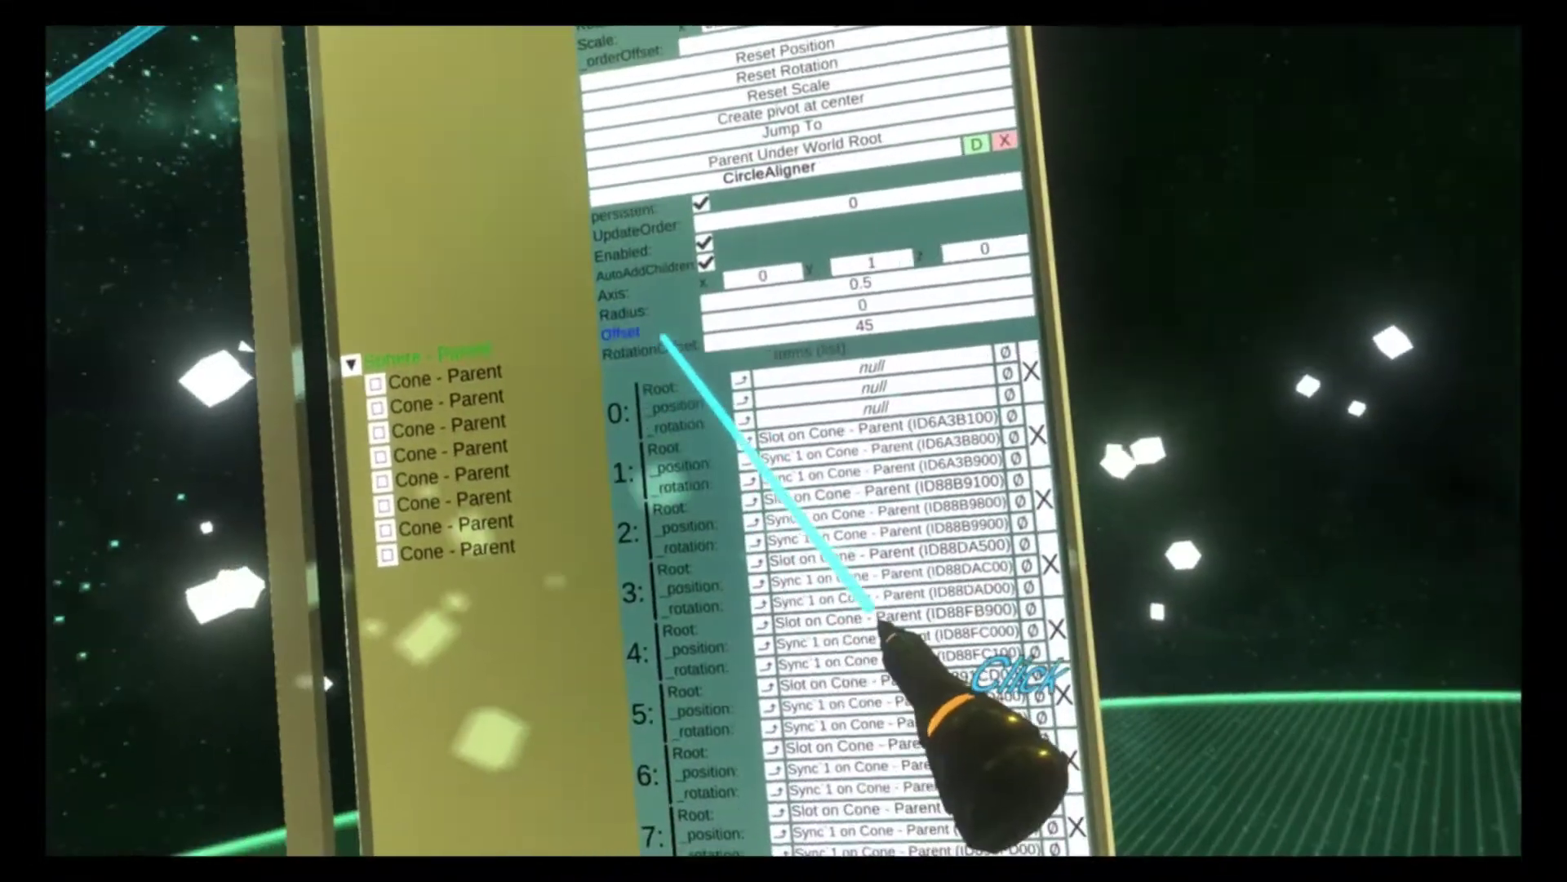
pyautogui.click(894, 282)
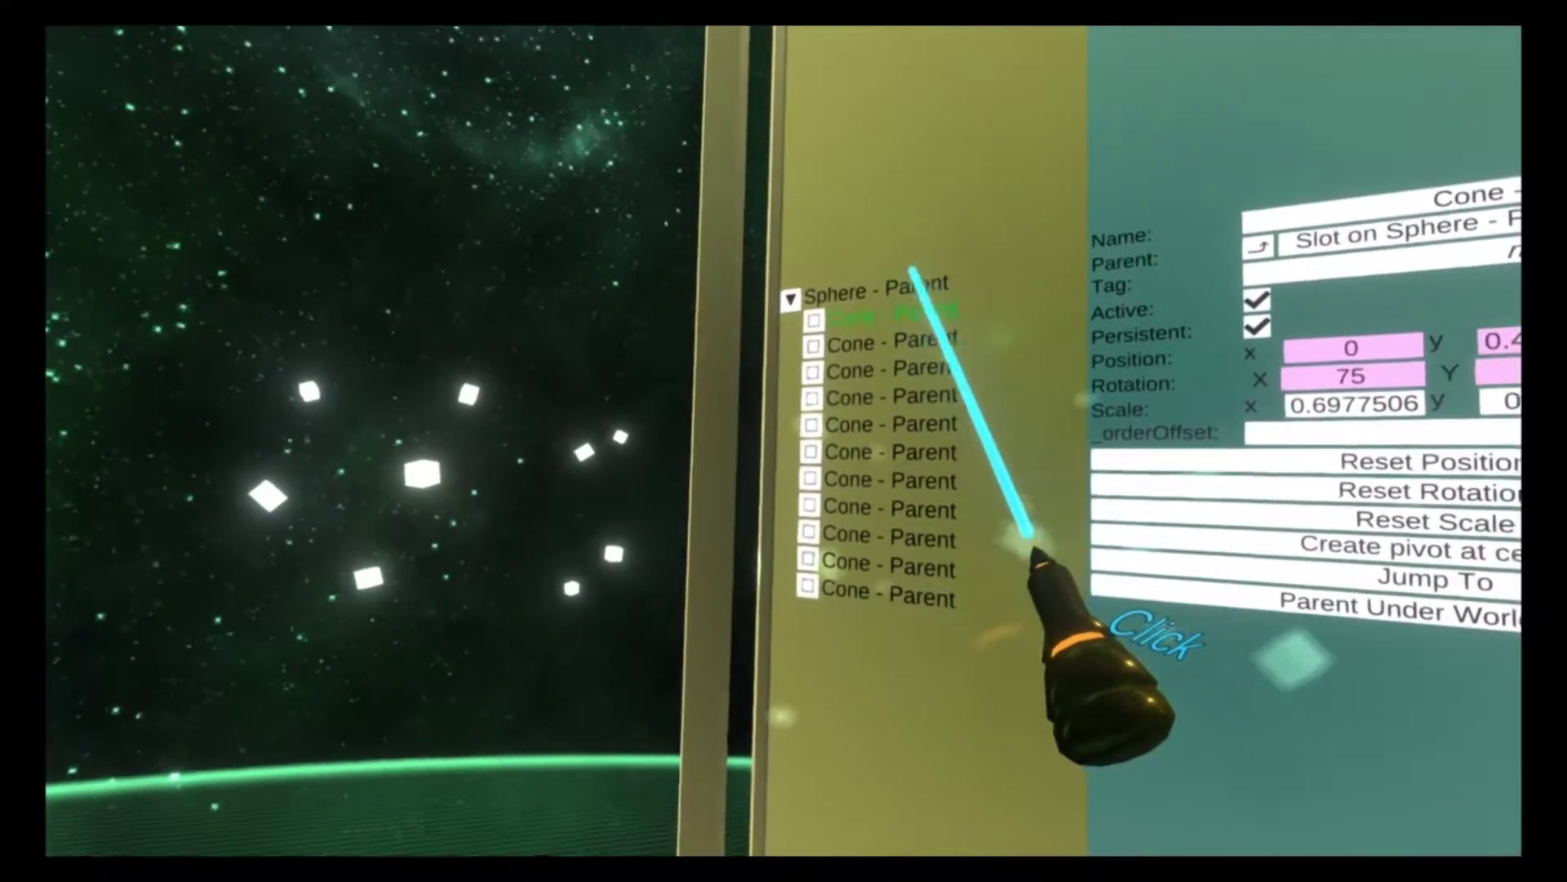
# Step: Reselect the Sphere - Parent slot and set the CircleAligner axis to X 0, Y 0, Z 1
pyautogui.click(908, 282)
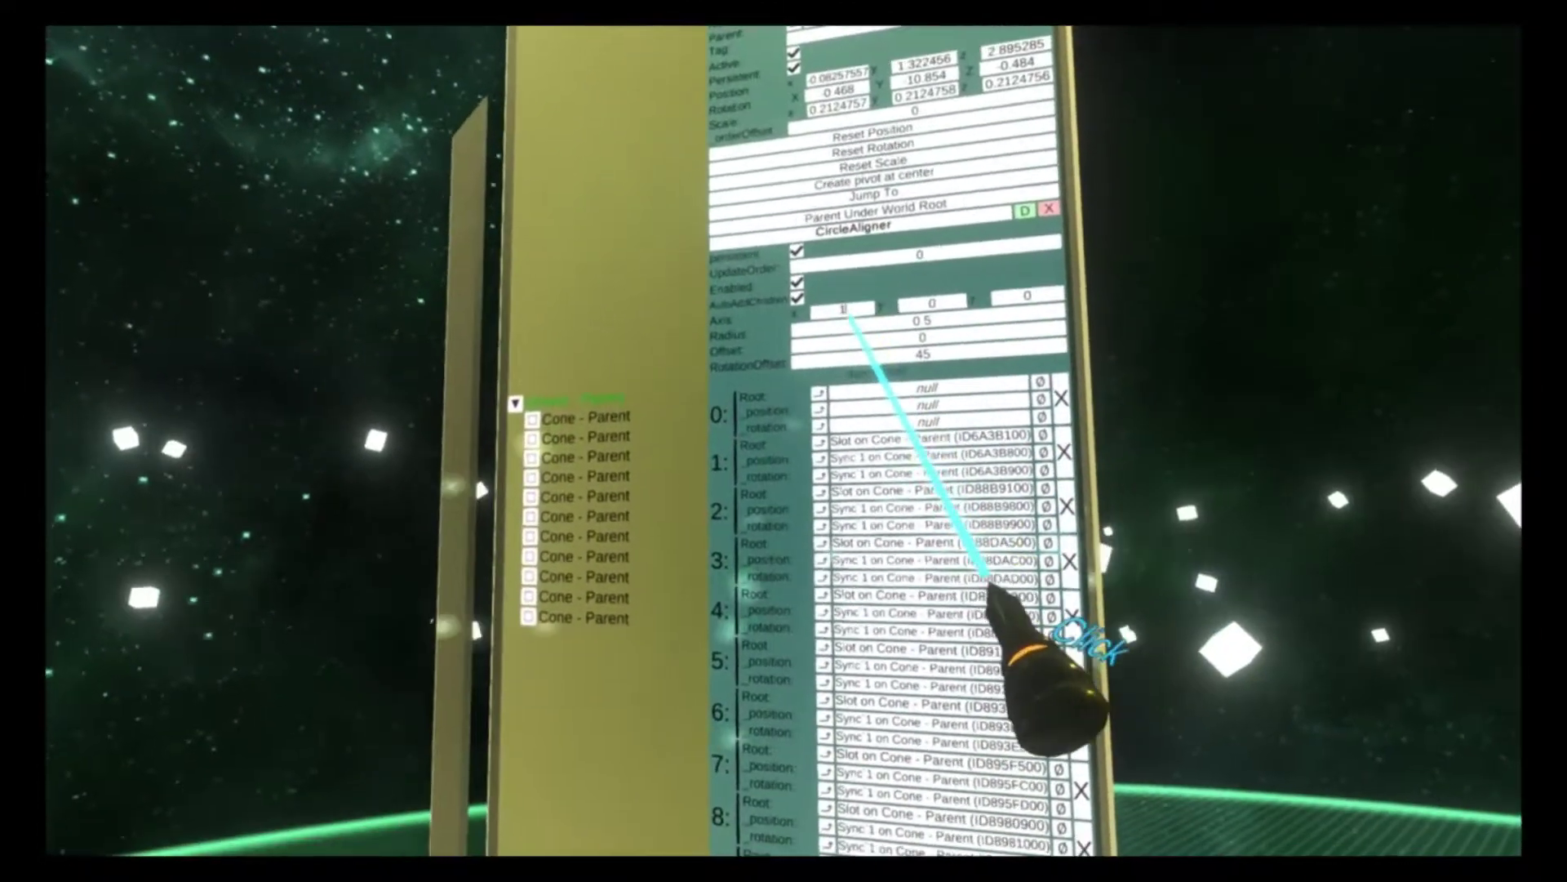
pyautogui.press('BackSpace')
pyautogui.write('0')
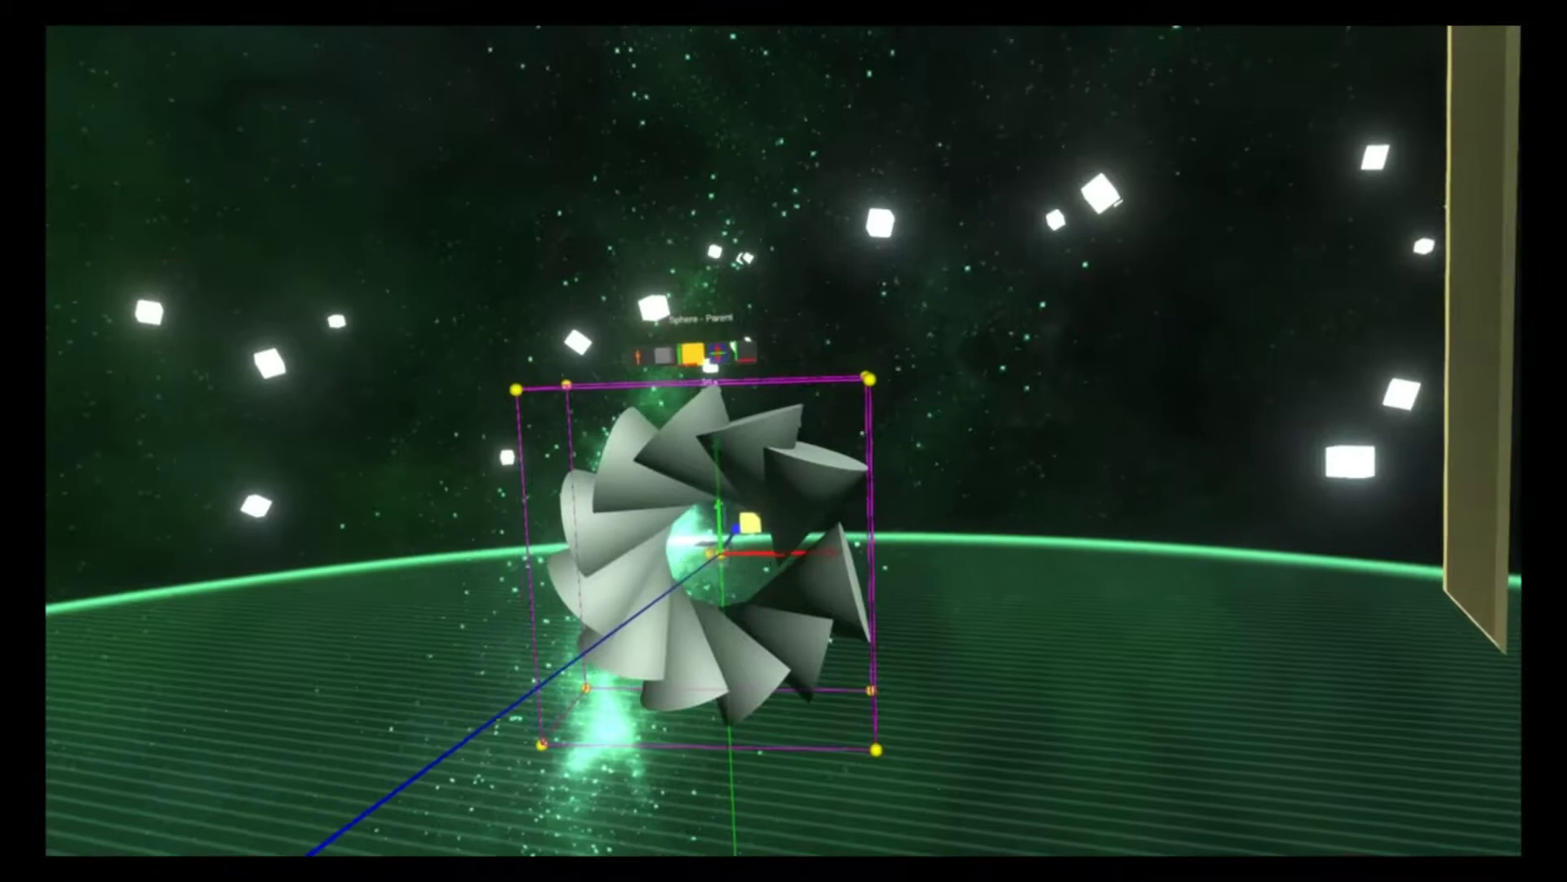
pyautogui.write('1')
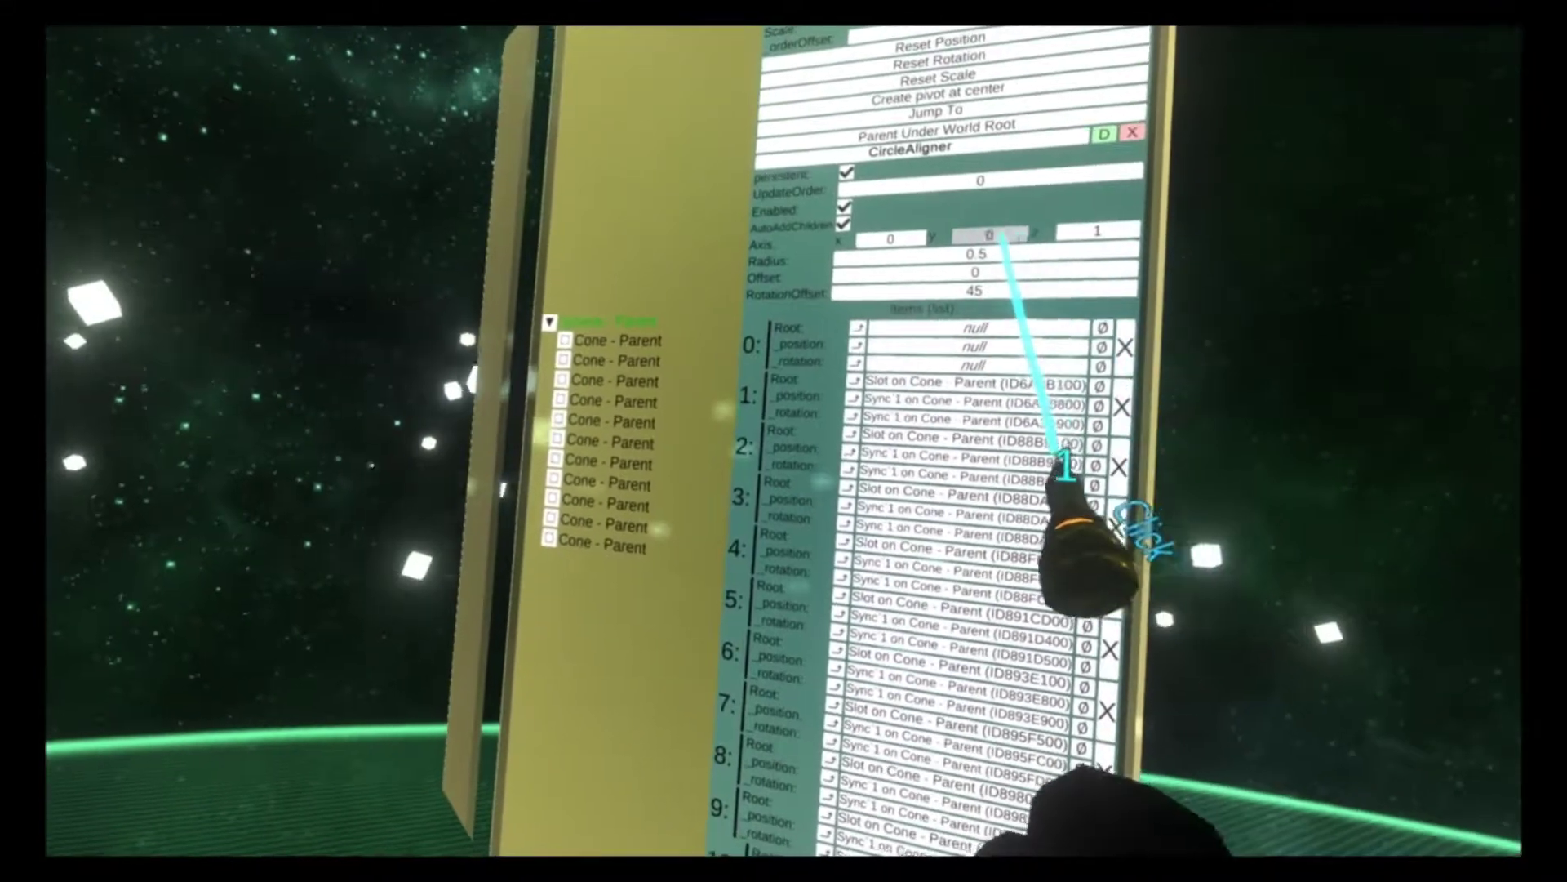
# Step: Set the Y component of the CircleAligner axis to 1
pyautogui.click(998, 237)
pyautogui.write('1')
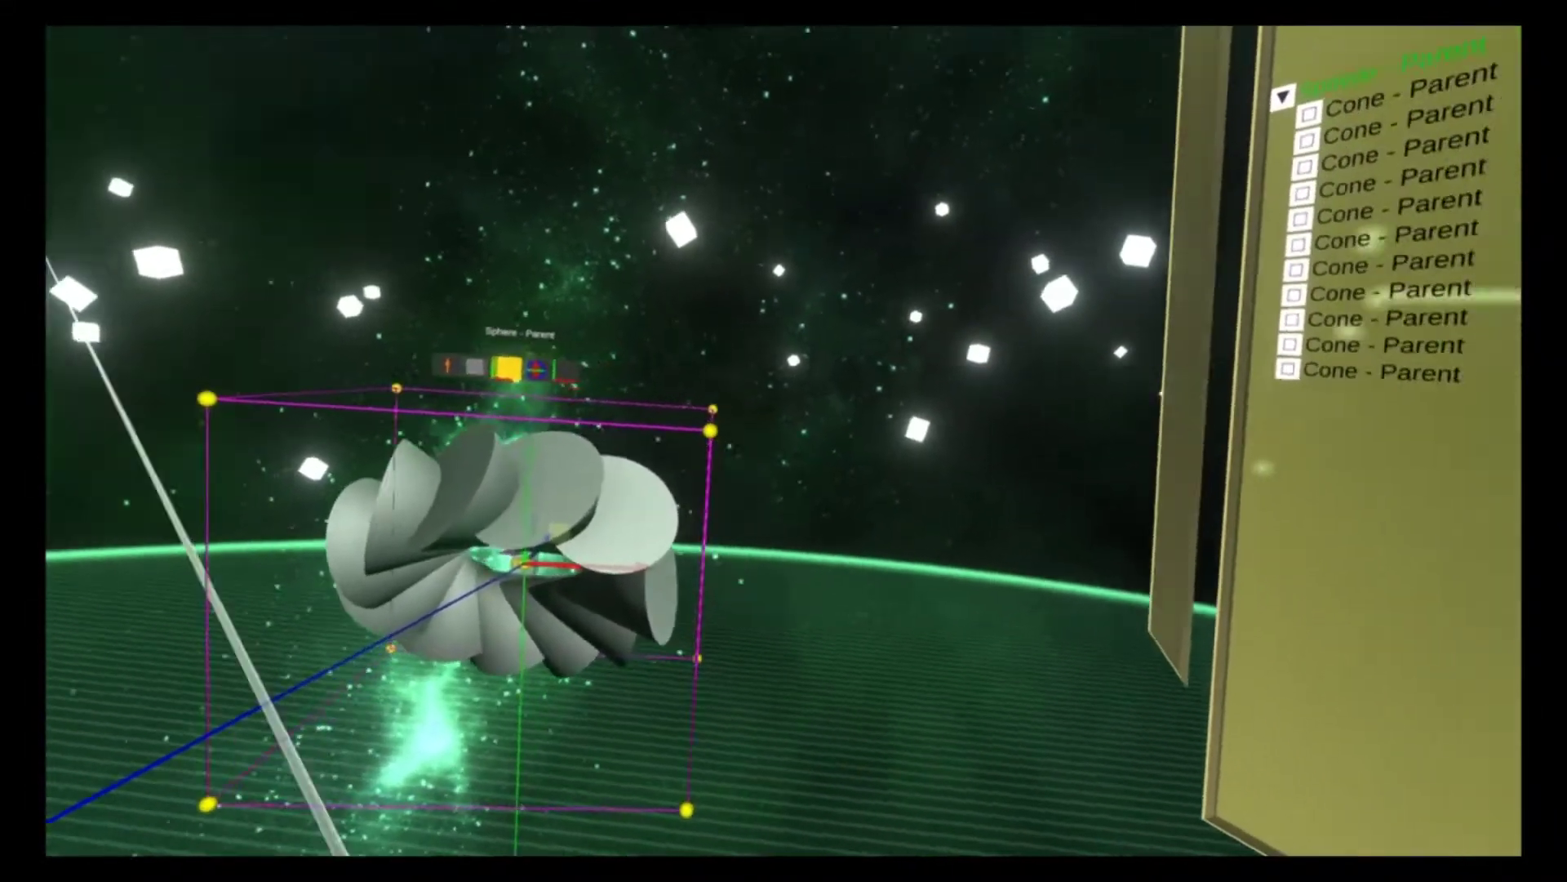